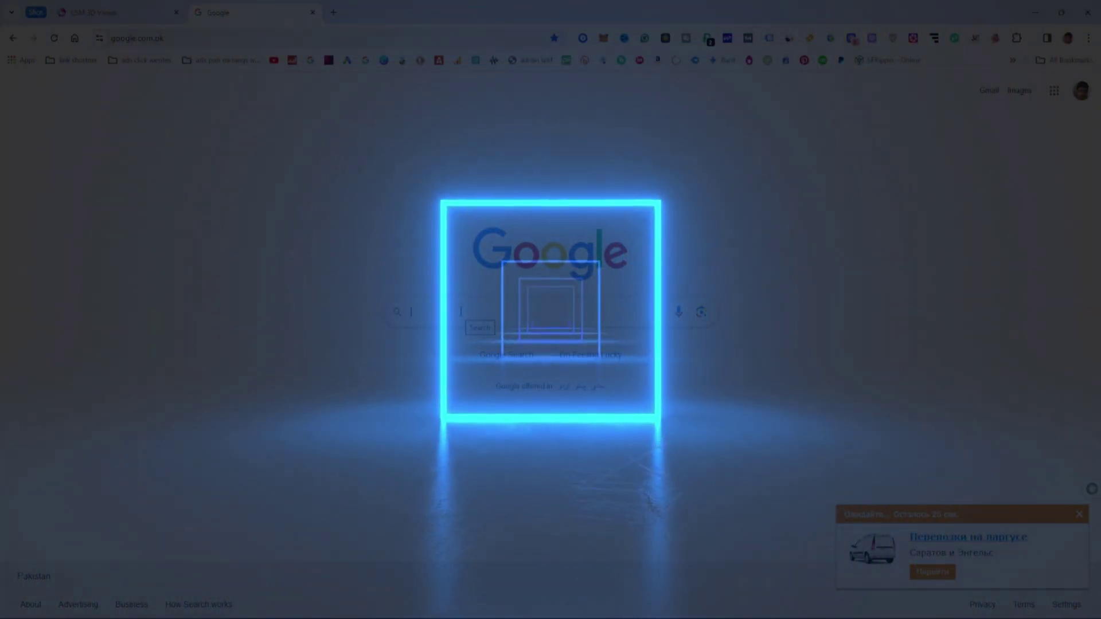
Step: Search Google for 'csm 3d viewer' and open the CSM 3D Viewer site at 3d.csm.ai
type("s")
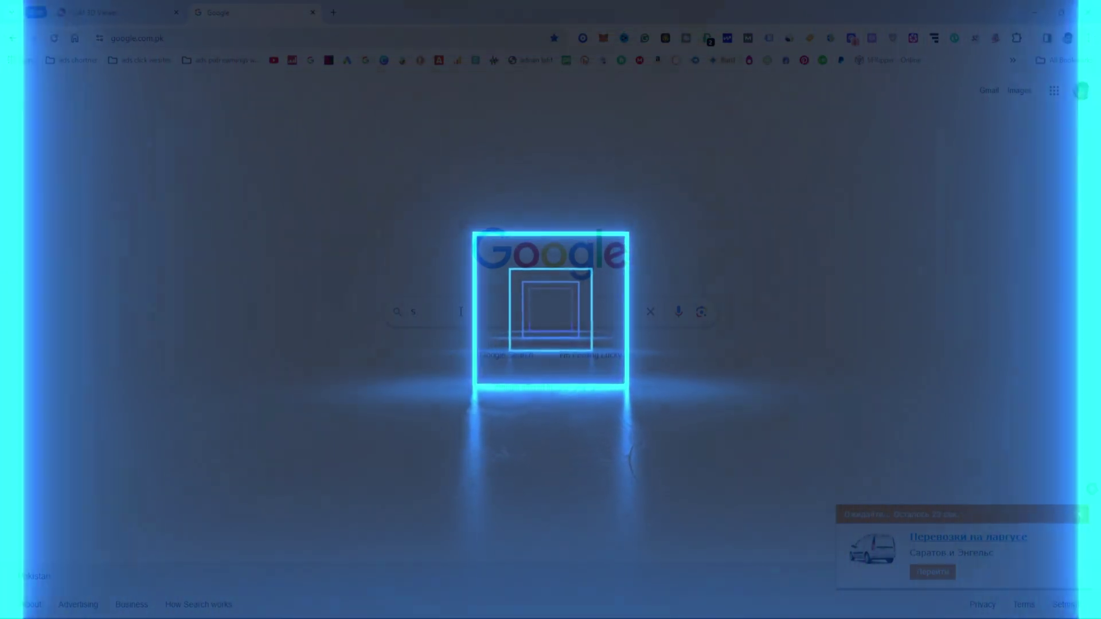
type("sm")
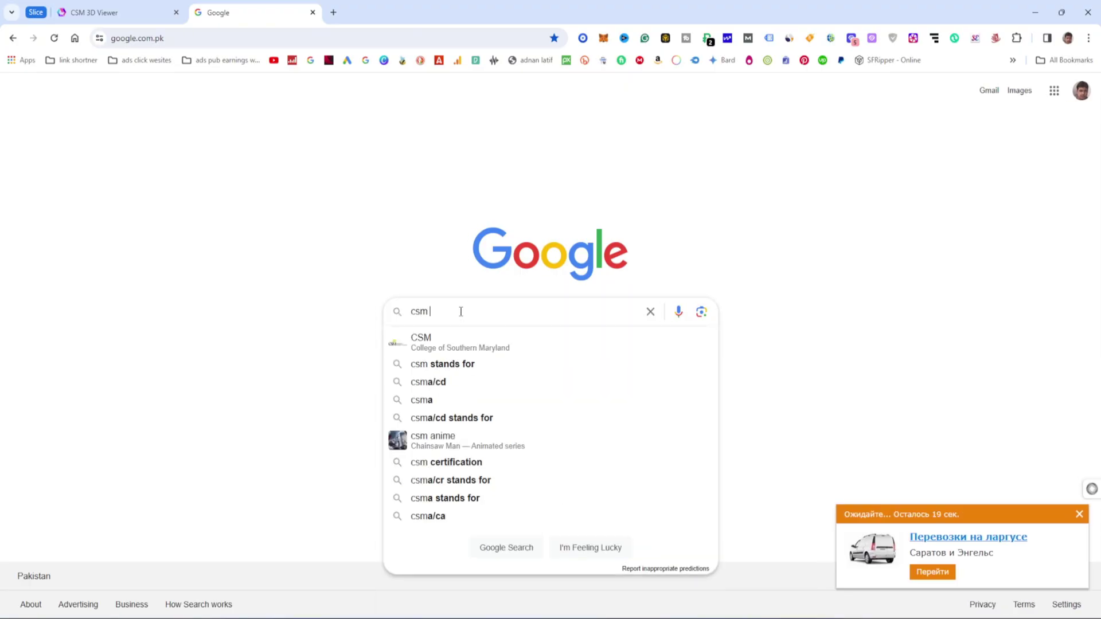
type(" 3")
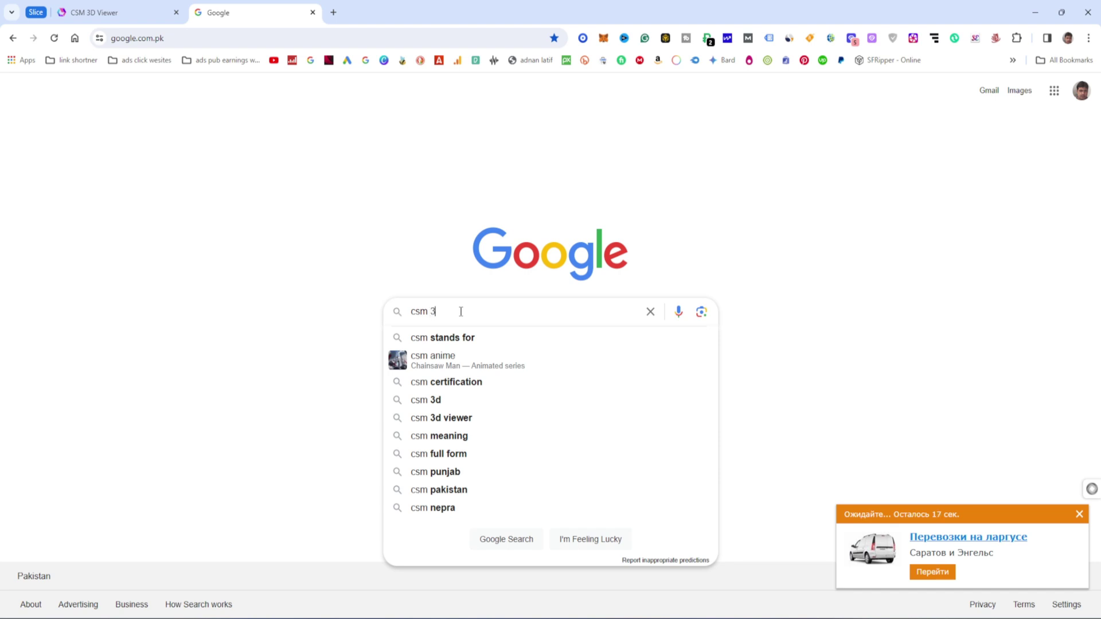
type("d")
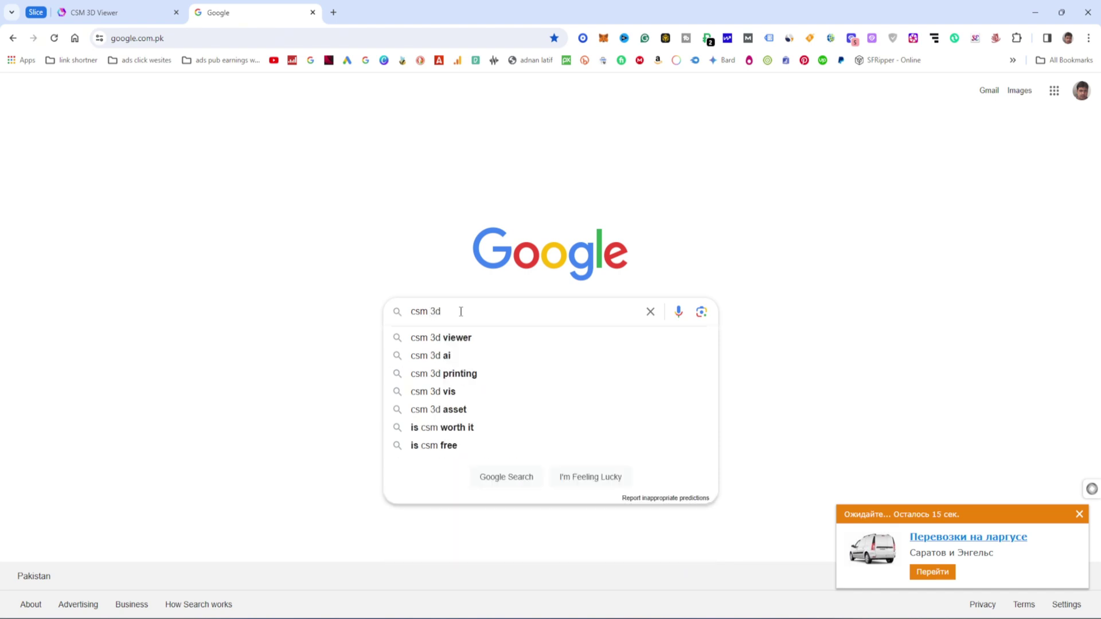
left_click(450, 338)
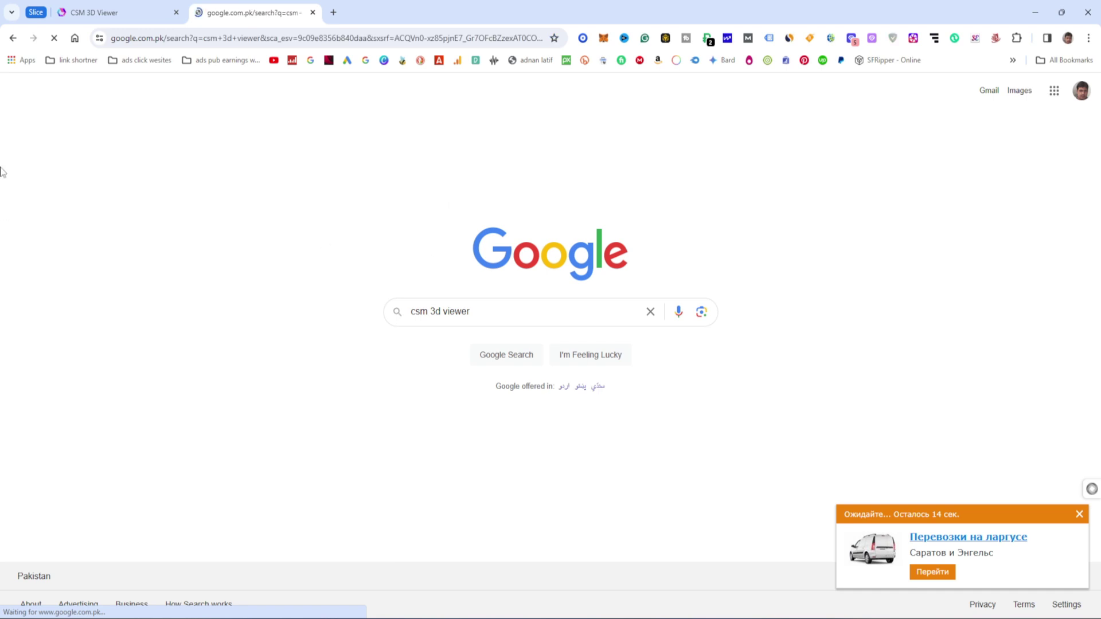
left_click(193, 230)
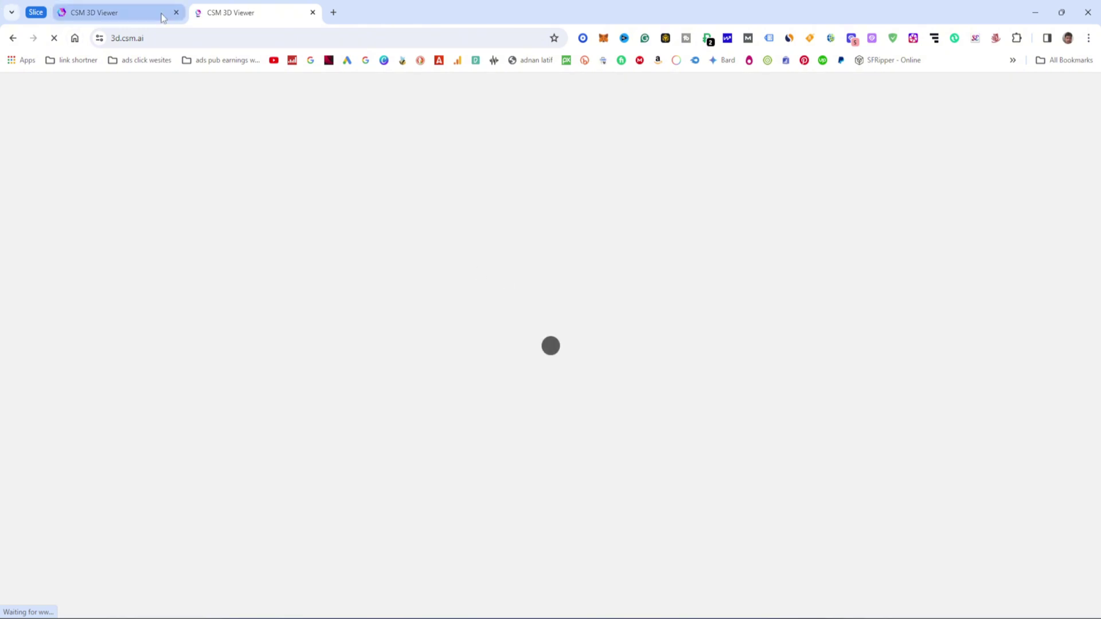
Step: Close the older duplicate CSM tab, leaving the 3d.csm.ai home dashboard loaded
left_click(177, 13)
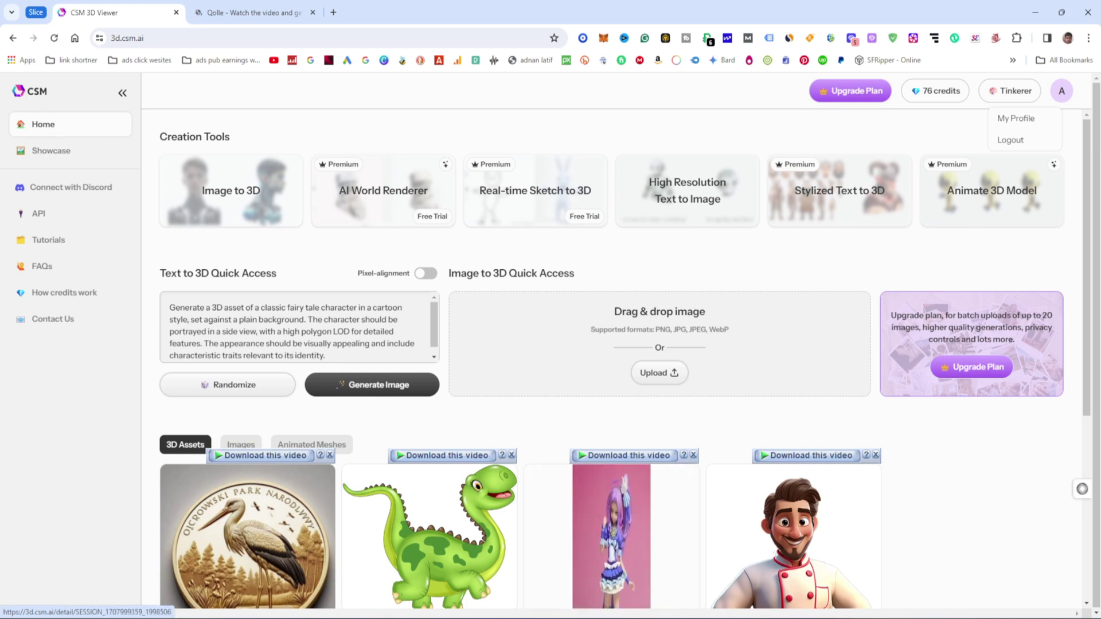
mouse_move(613, 607)
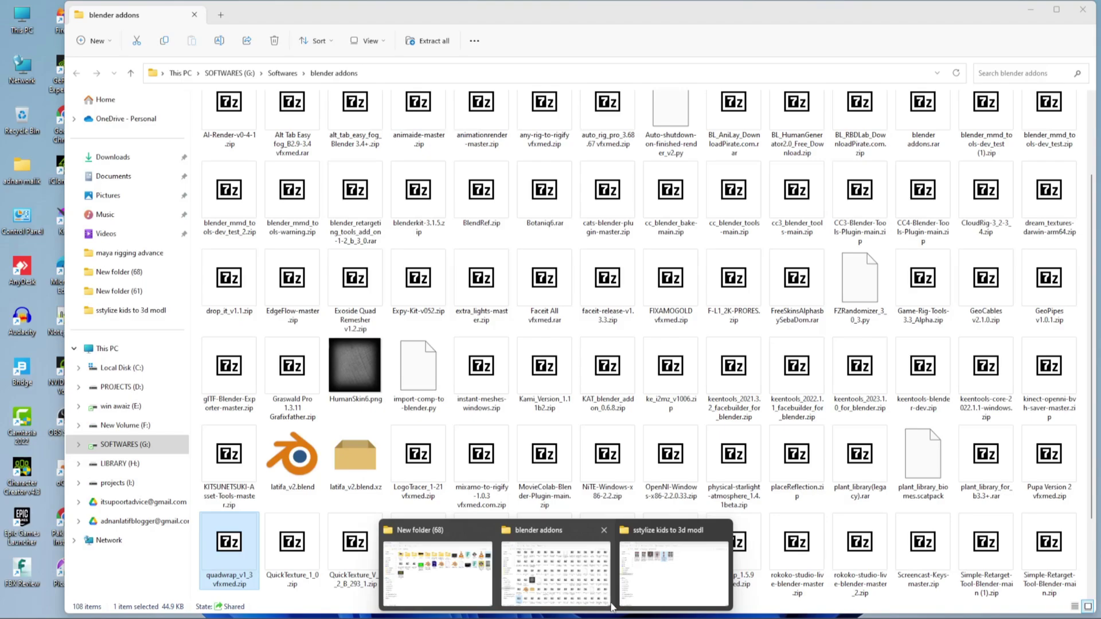
left_click(642, 571)
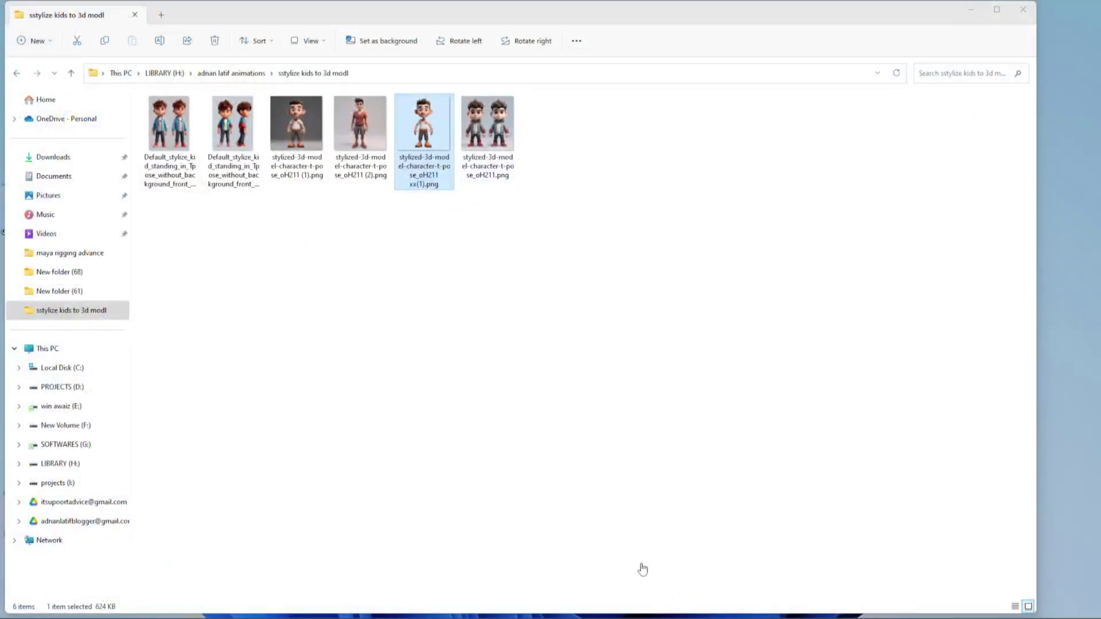
double_click(423, 127)
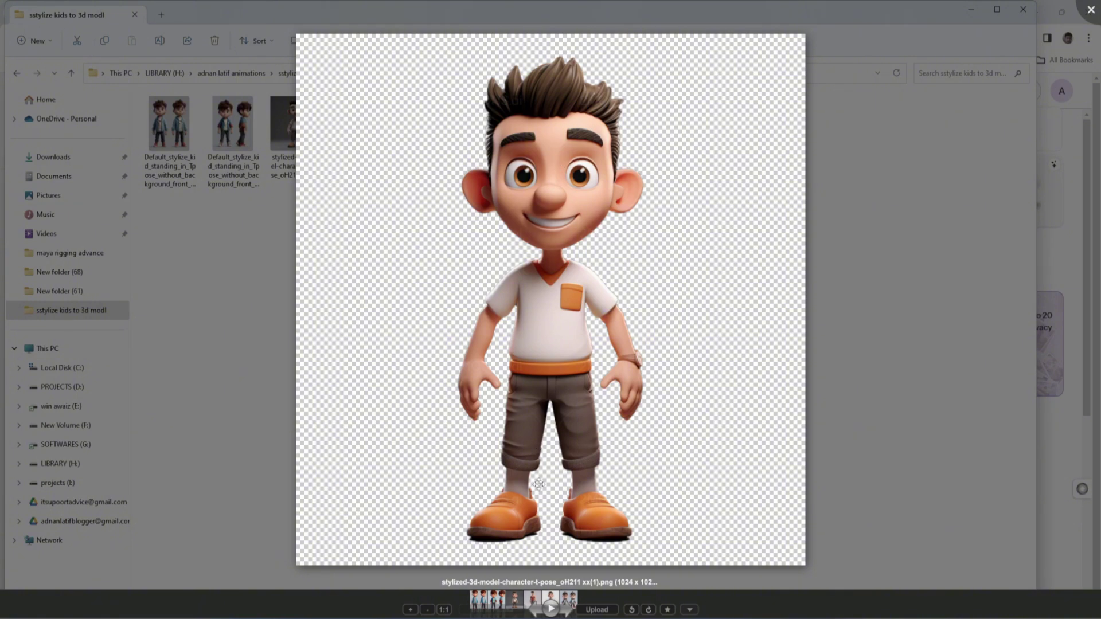
mouse_move(593, 609)
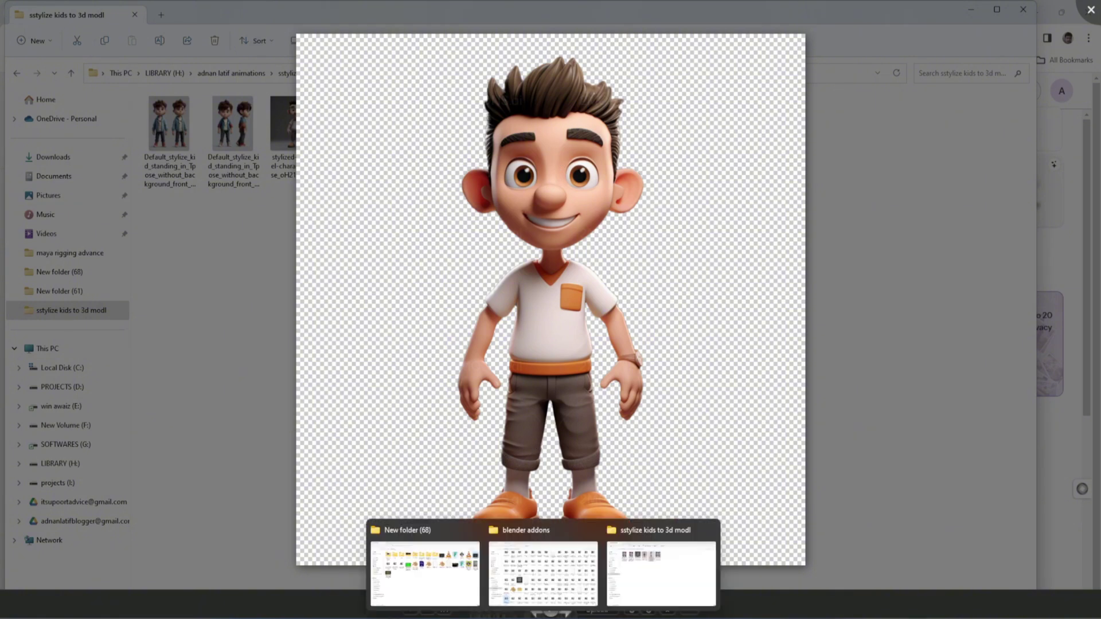
left_click(644, 573)
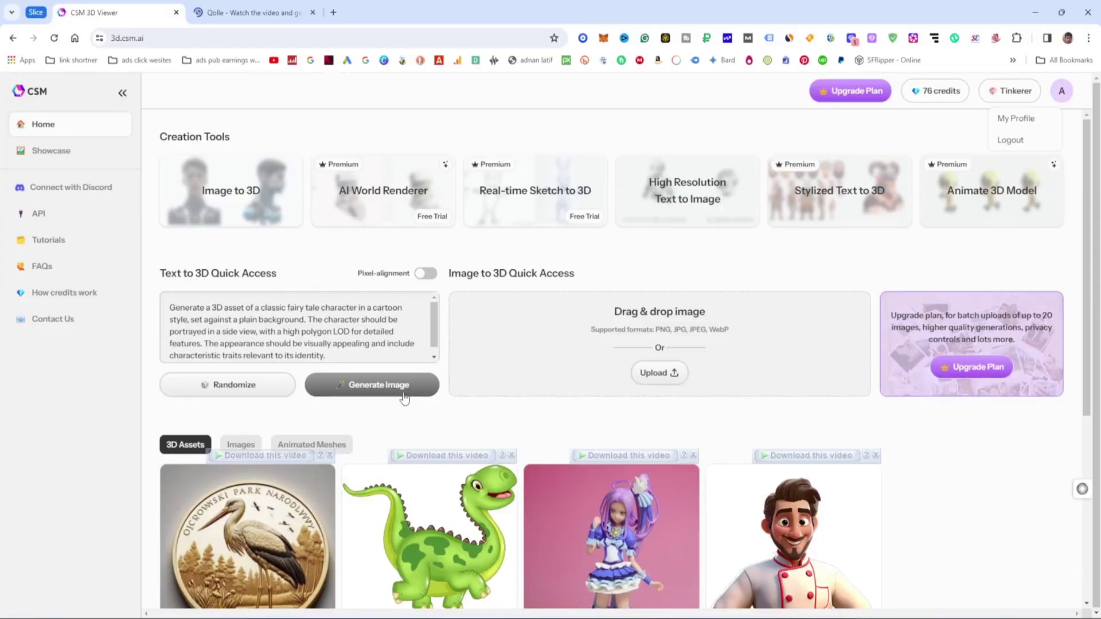
Step: Upload the t-pose cartoon boy PNG from the 'sstylize kids to 3d modl' folder
left_click(665, 374)
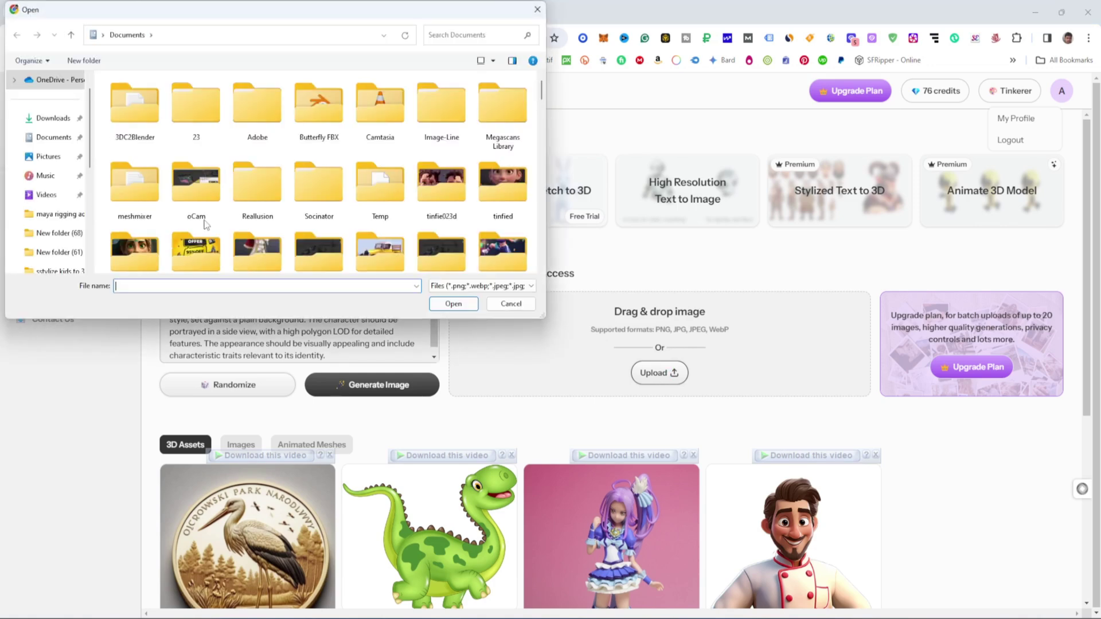
scroll(57, 212, "down", 1)
left_click(57, 212)
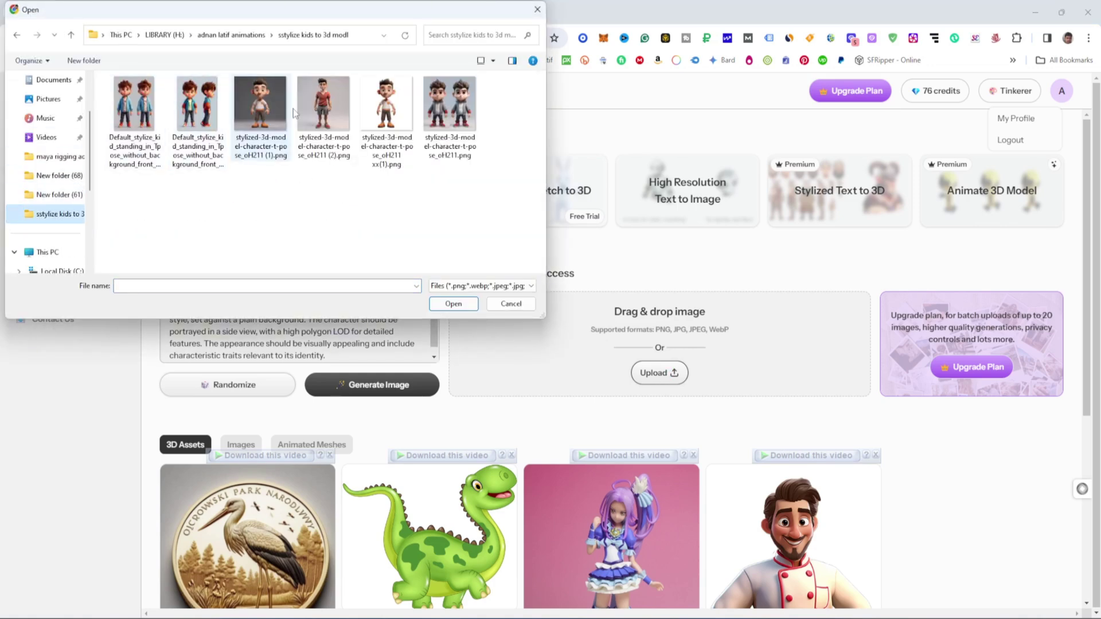
left_click(386, 121)
left_click(447, 304)
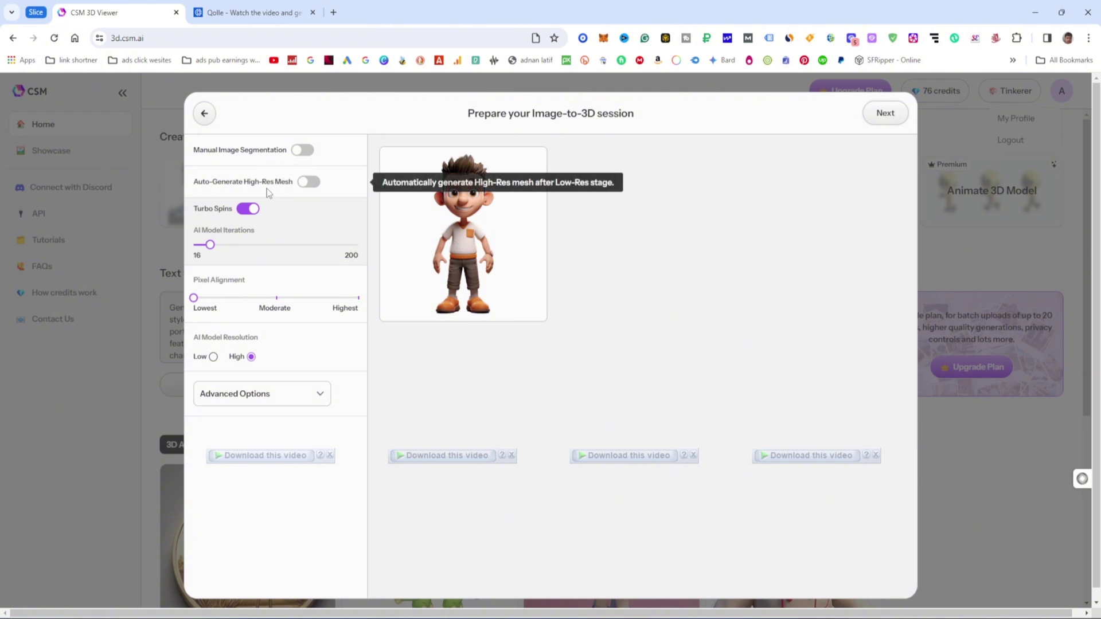
Step: Enable Auto-Generate High-Res Mesh, set Pixel Alignment to Moderate, and submit the session
left_click(311, 183)
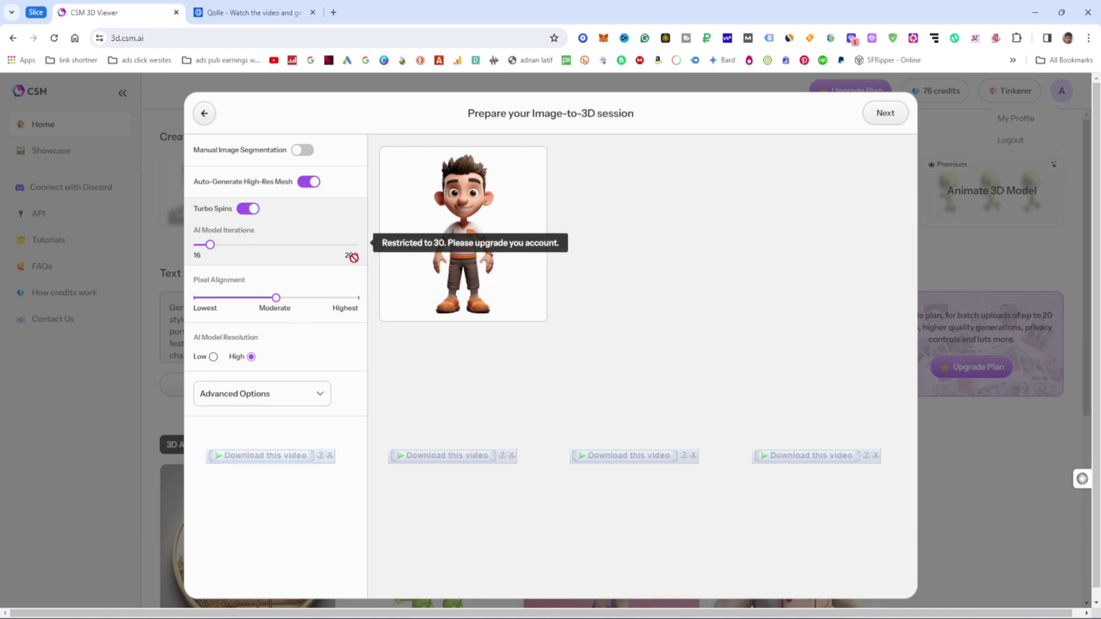
mouse_move(211, 245)
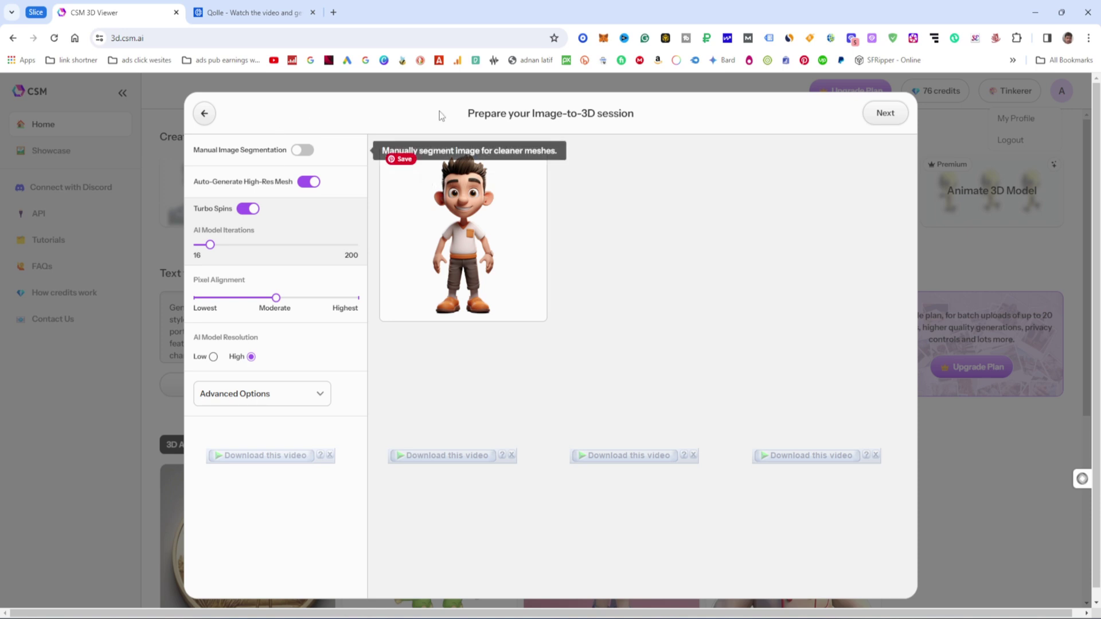
left_click(886, 114)
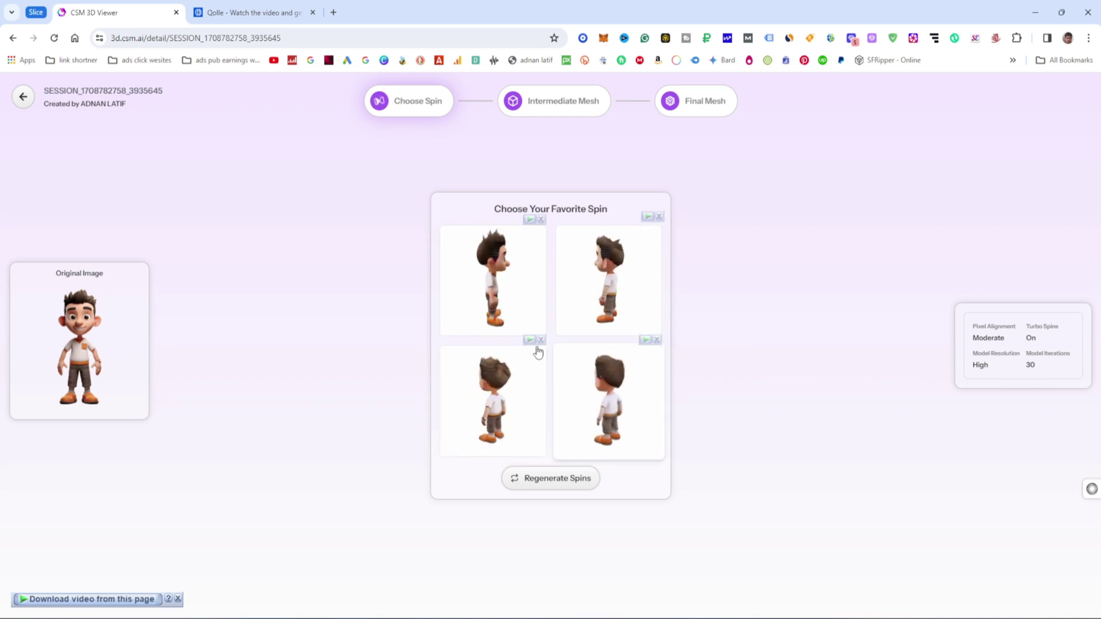
Step: Choose the top-left spin under Choose Your Favorite Spin
left_click(505, 283)
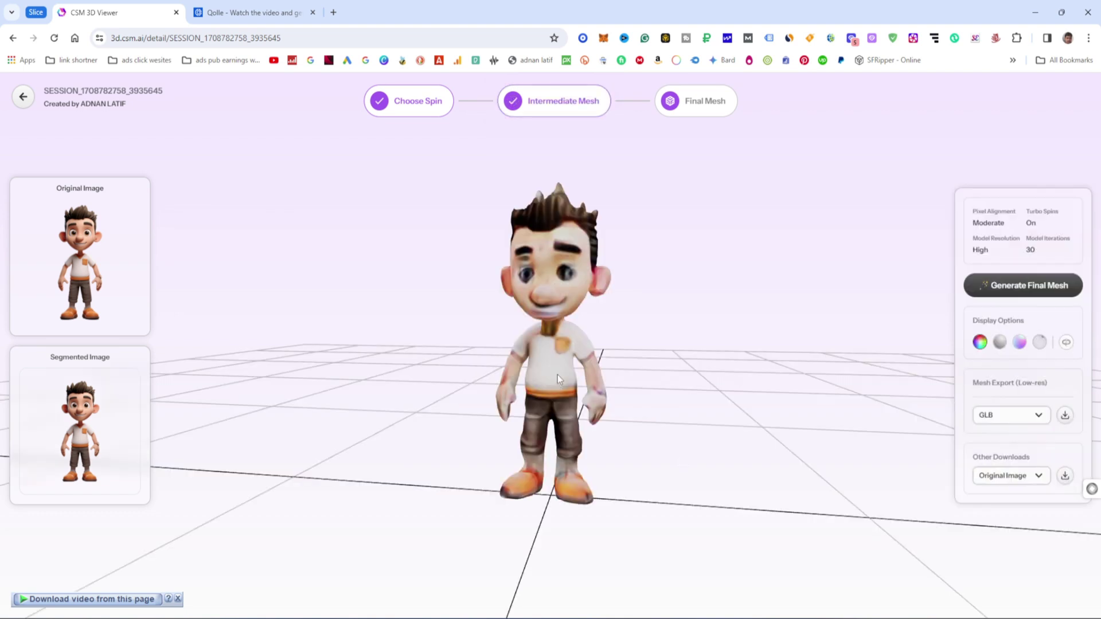
Step: Orbit and zoom around the low-res textured boy mesh to view its side and left profile
mouse_move(526, 358)
left_mouse_down()
mouse_move(735, 358)
mouse_move(539, 350)
mouse_move(539, 360)
left_mouse_up()
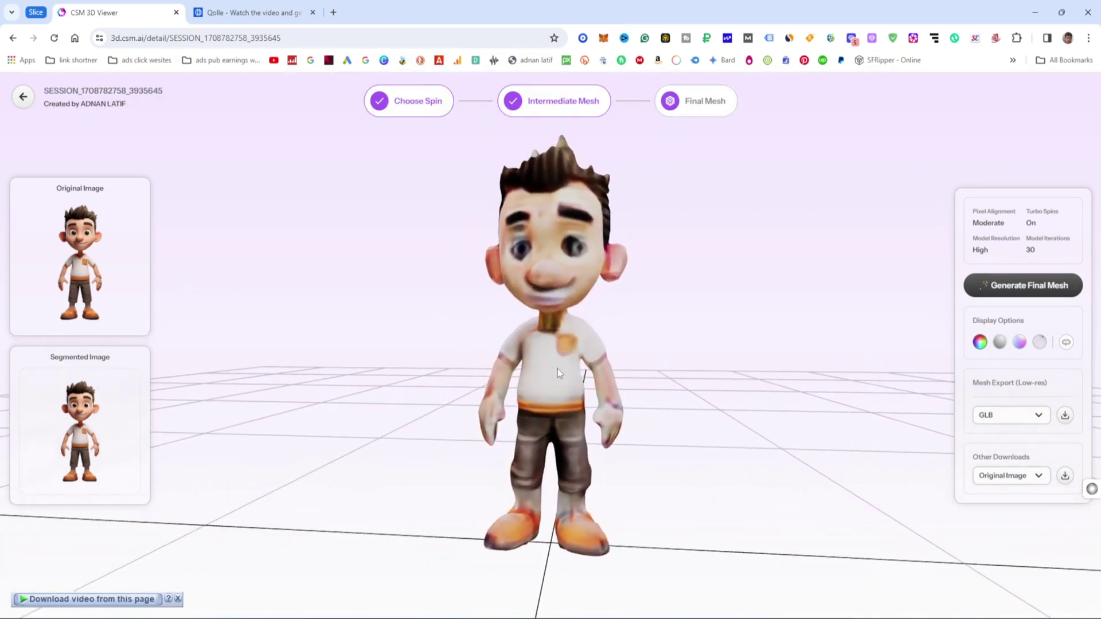
scroll(637, 347, "down", 5)
scroll(639, 322, "up", 4)
scroll(626, 330, "down", 1)
mouse_move(639, 337)
left_mouse_down()
mouse_move(566, 358)
mouse_move(510, 357)
mouse_move(639, 352)
left_mouse_up()
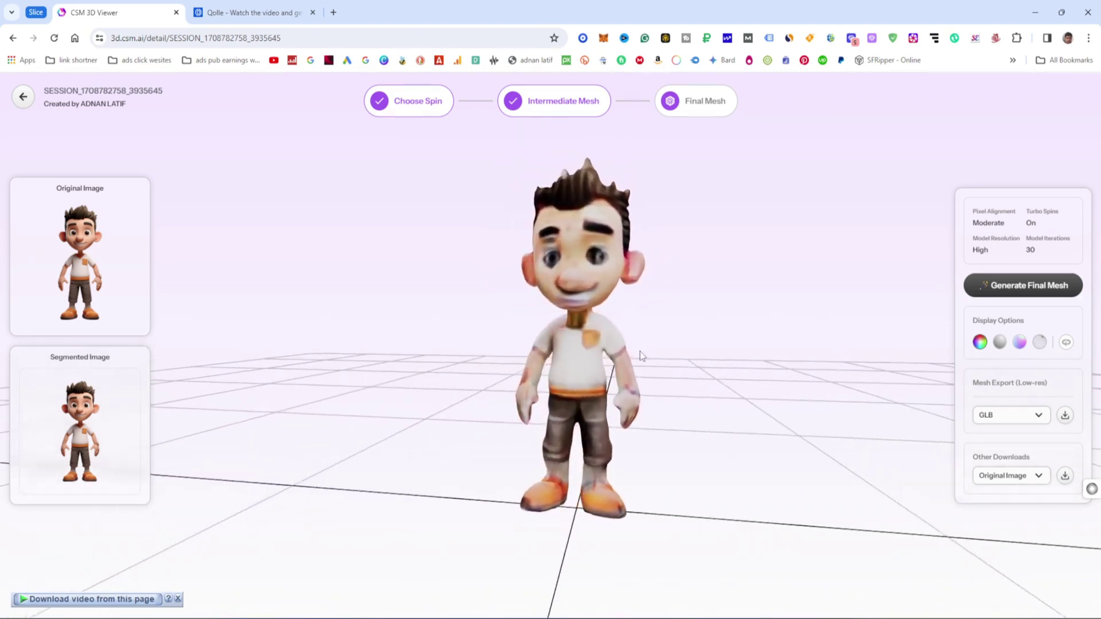
Step: Generate the boy's final hi-res mesh and orbit around it, keeping GLB as export format
left_click(1021, 287)
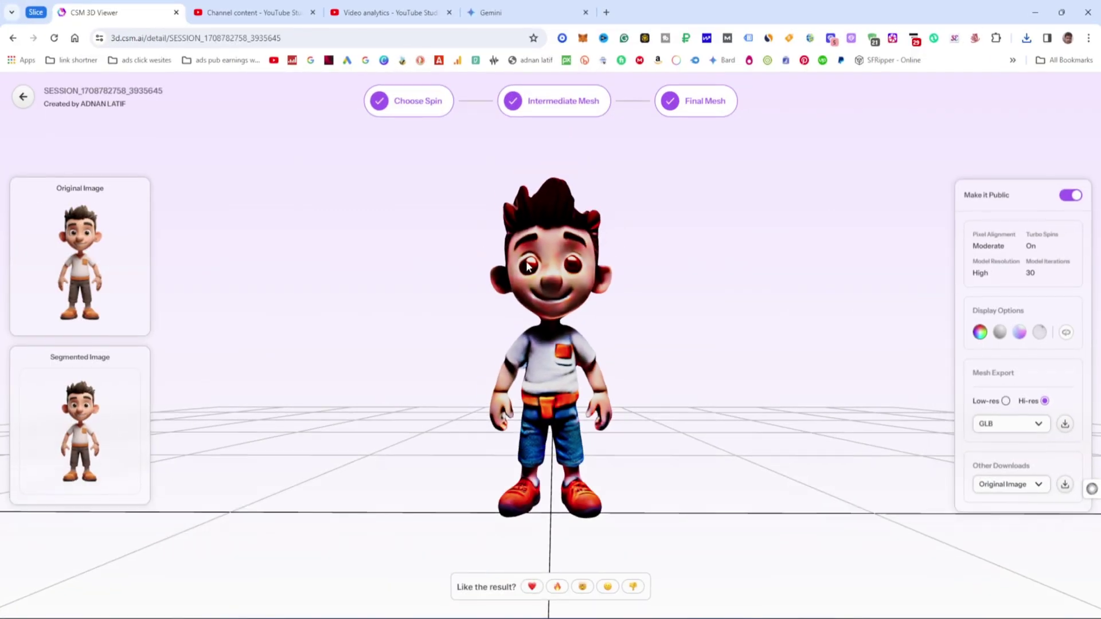
left_click_drag(619, 262, 572, 267)
scroll(571, 261, "up", 3)
scroll(591, 263, "up", 3)
left_click_drag(602, 261, 580, 275)
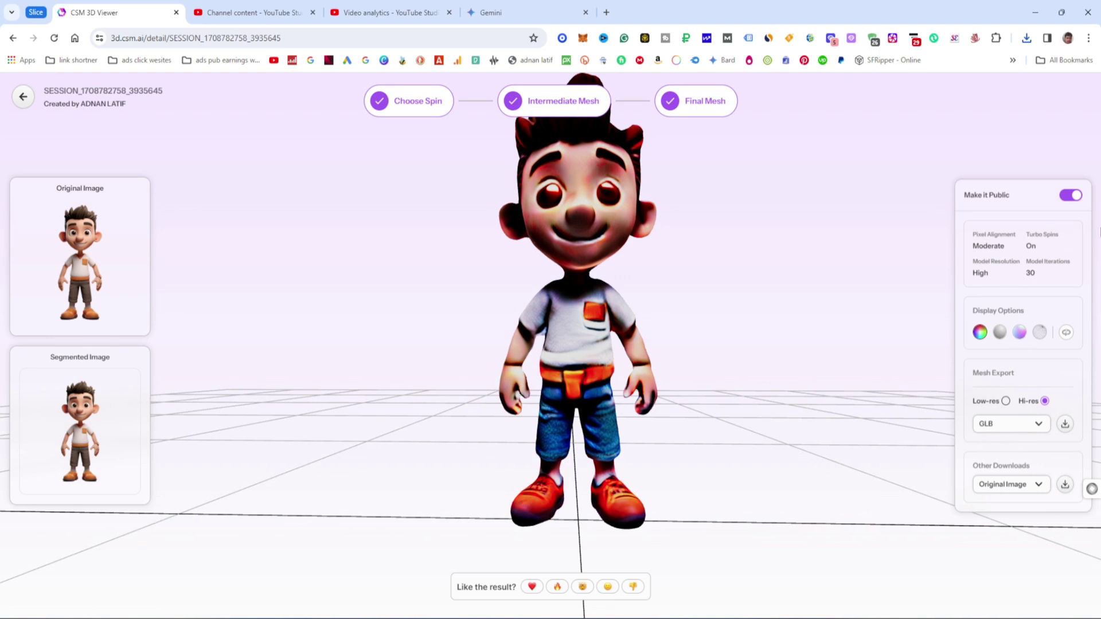
left_click(1021, 430)
left_click(1021, 431)
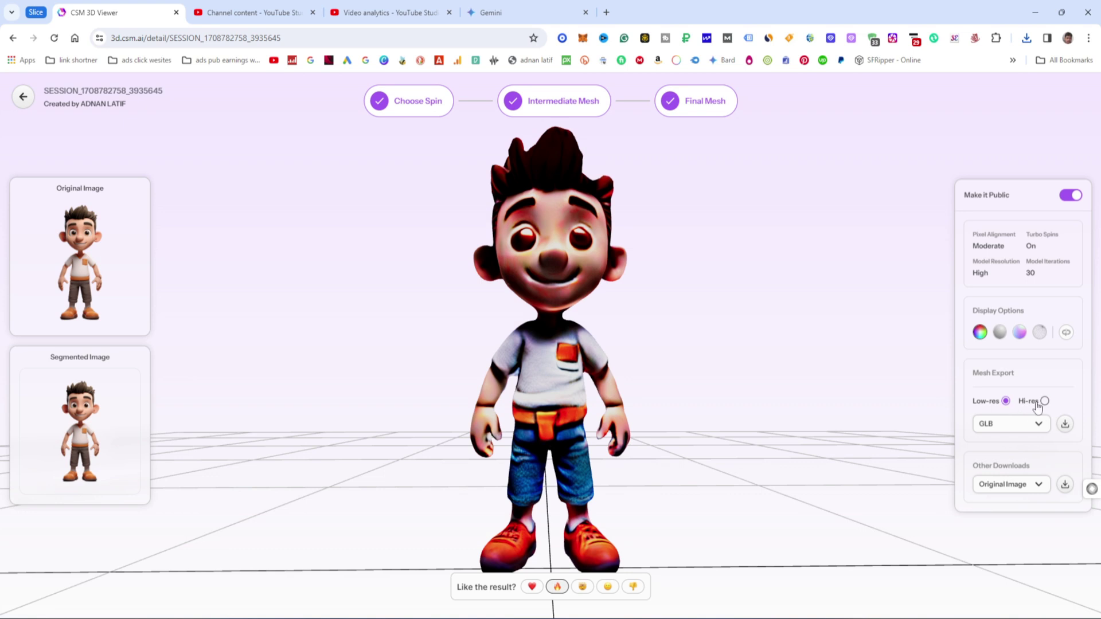
Step: Set the Mesh Export format to FBX and download the hi-res mesh
left_click(1039, 426)
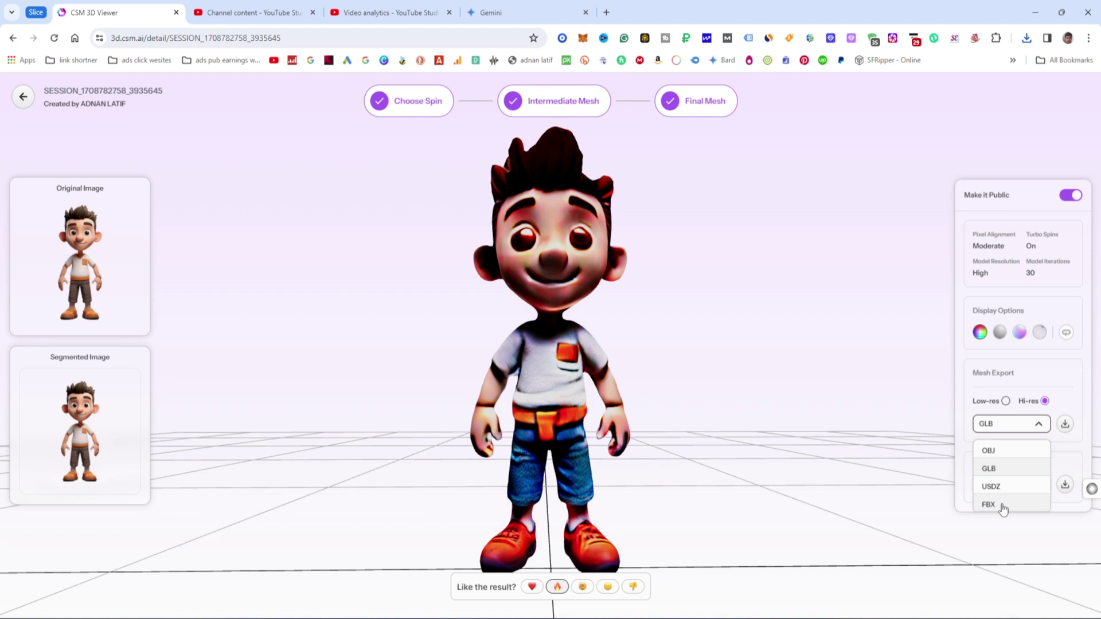
left_click(1001, 453)
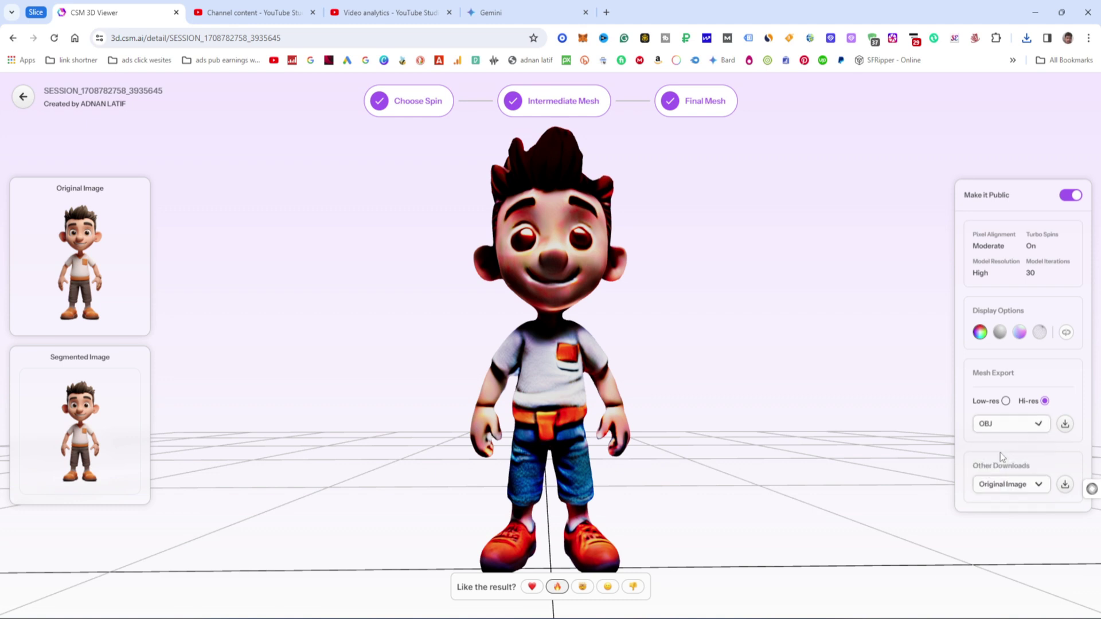
left_click(1039, 426)
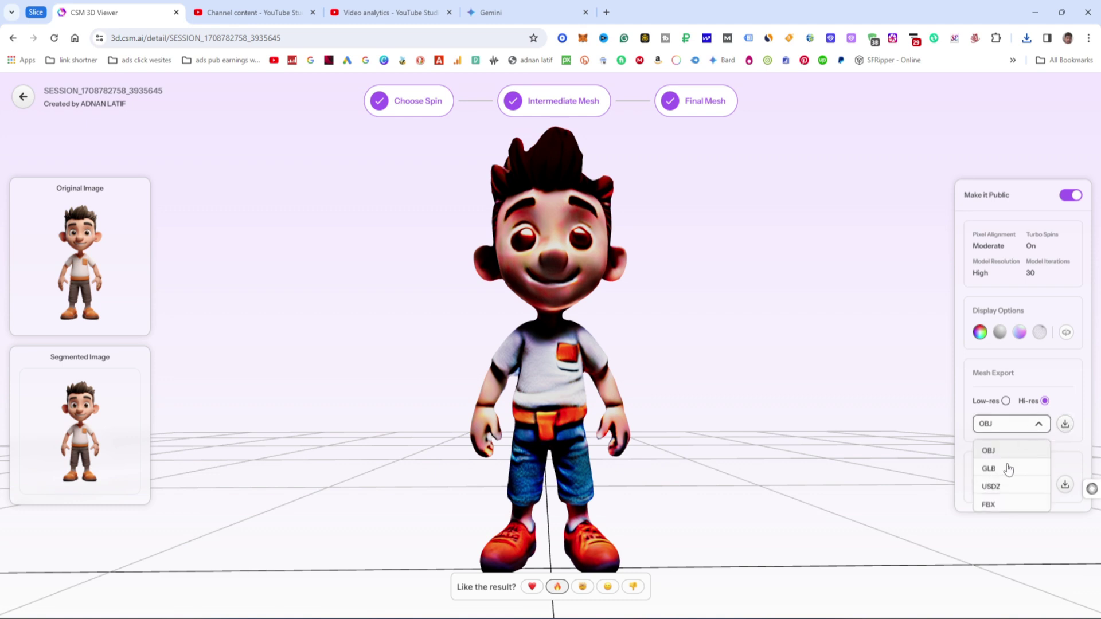
left_click(997, 505)
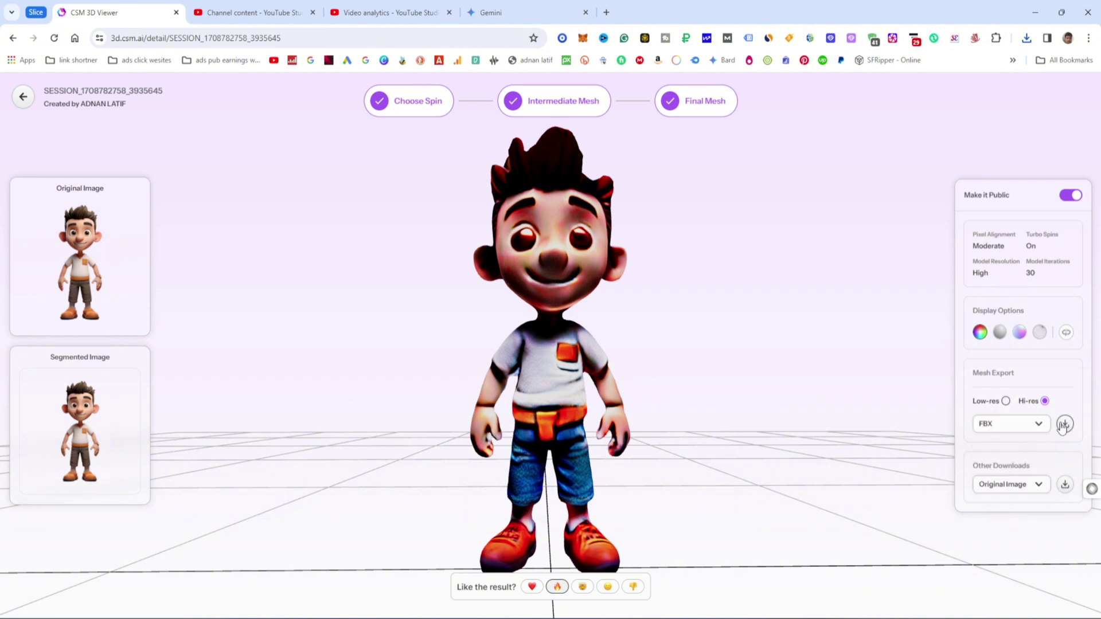
left_click(1064, 425)
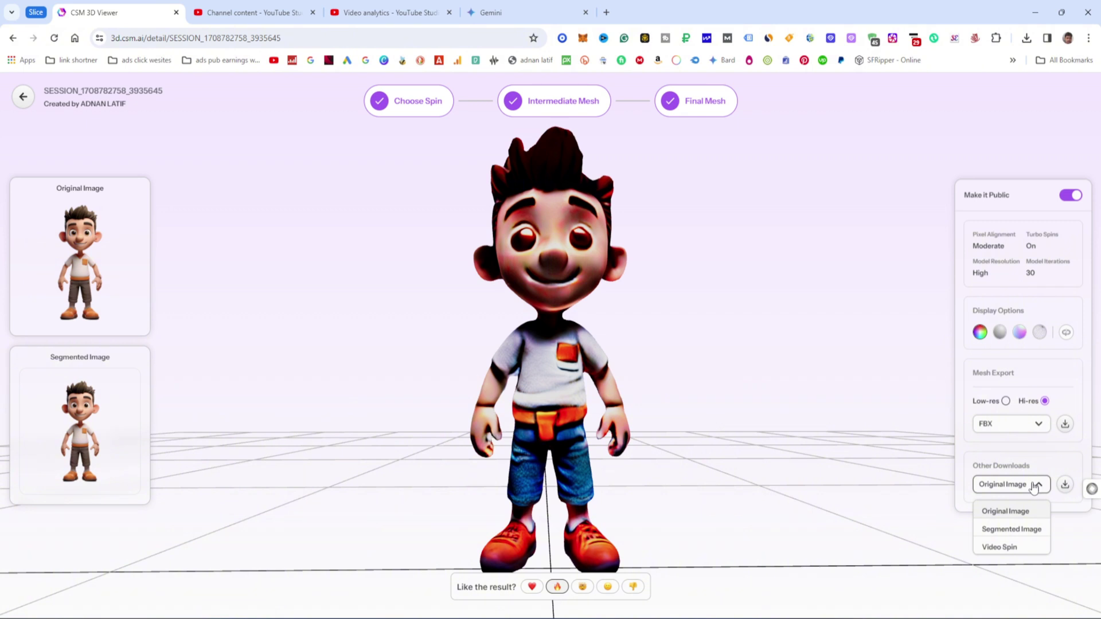
Step: Return the extra download option to Original Image and download the hi-res FBX again
left_click(1015, 529)
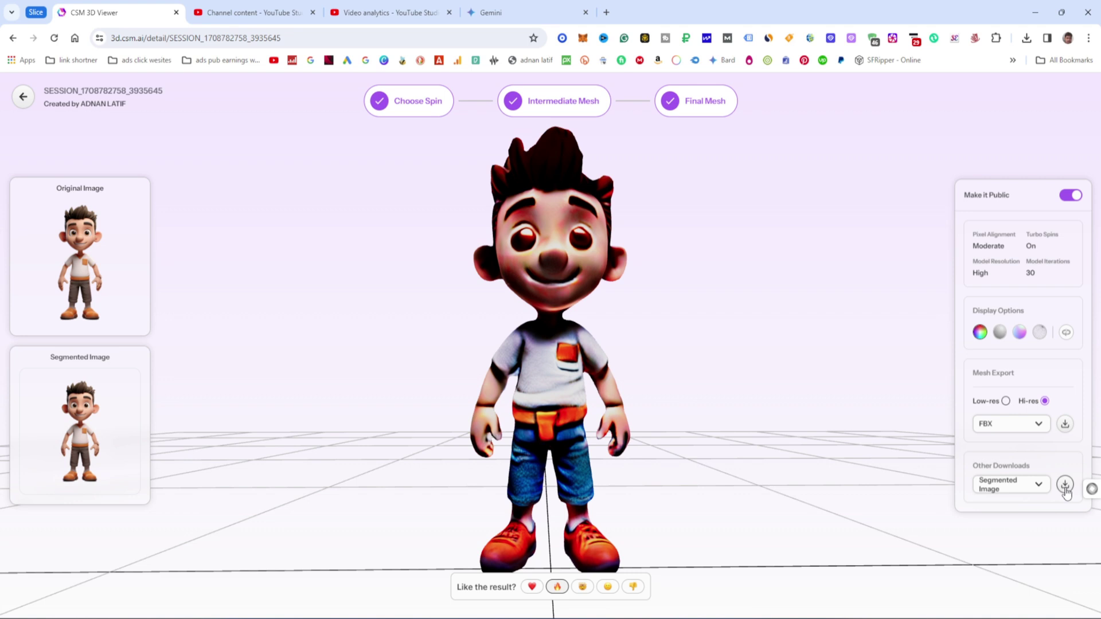
left_click(1010, 485)
left_click(991, 546)
left_click(1009, 487)
left_click(1003, 510)
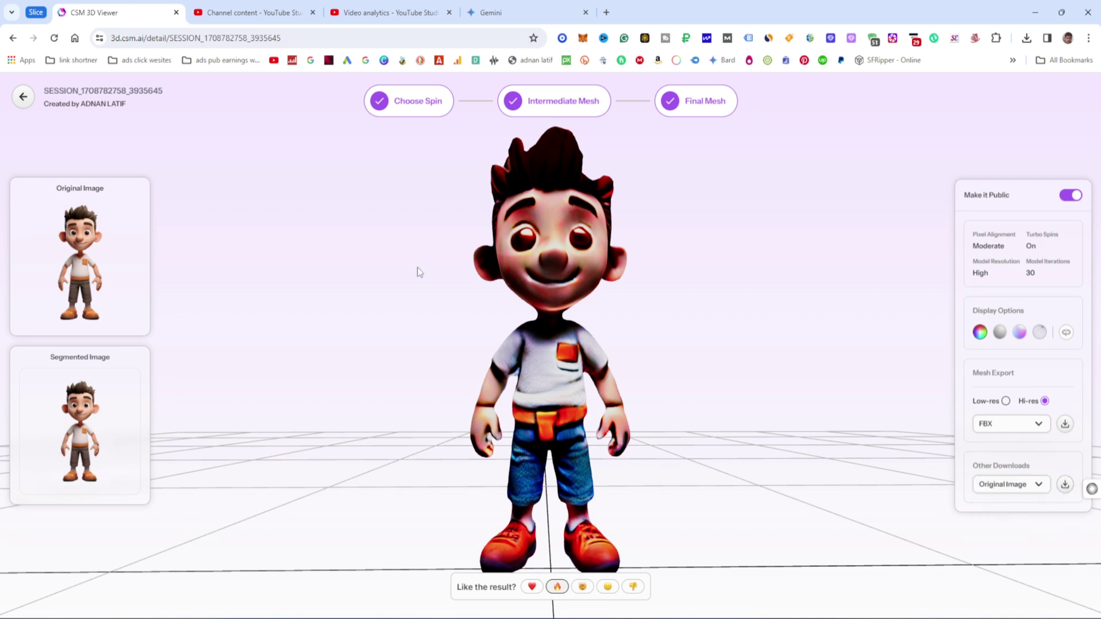
left_click(1065, 425)
Step: Download the hi-res mesh as OBJ and check Chrome's recent downloads
left_click(1024, 424)
left_click(992, 462)
left_click(1065, 424)
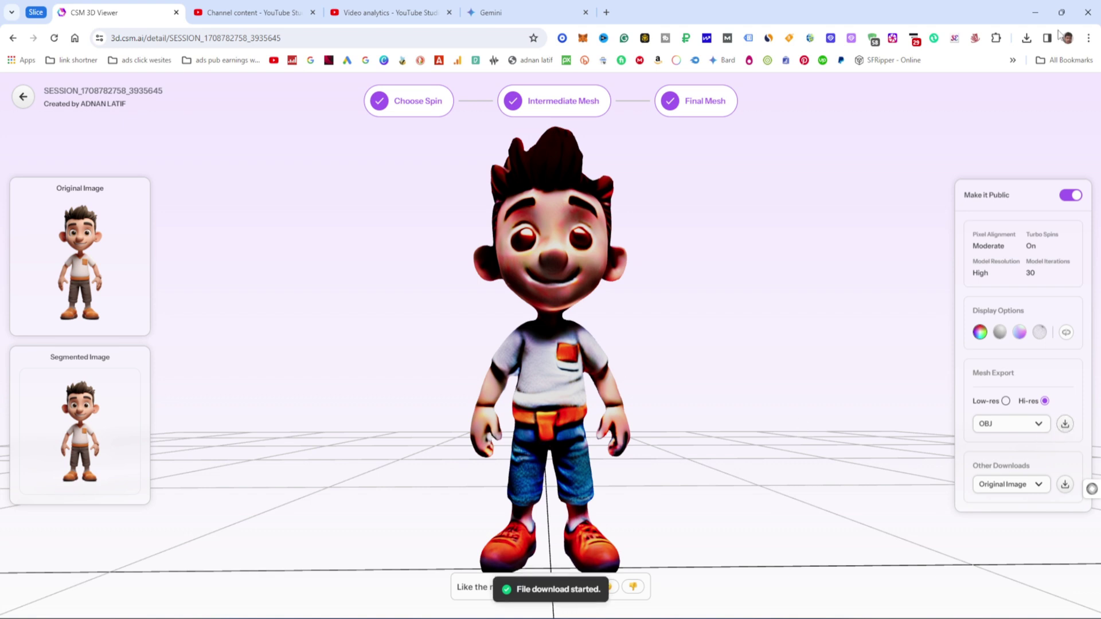
left_click(1026, 38)
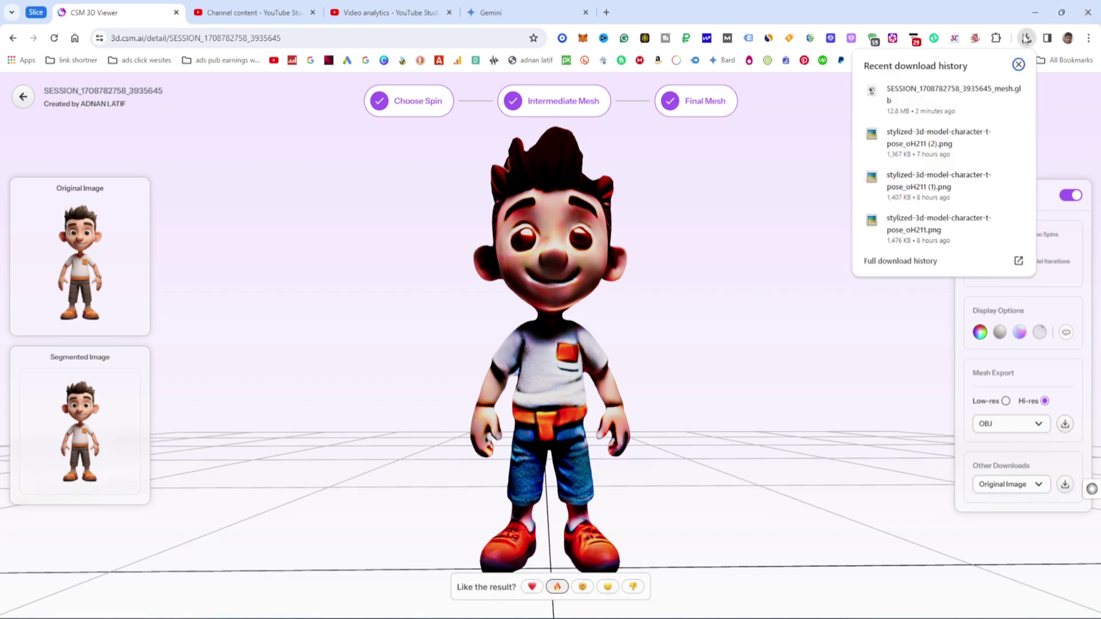
left_click(1026, 38)
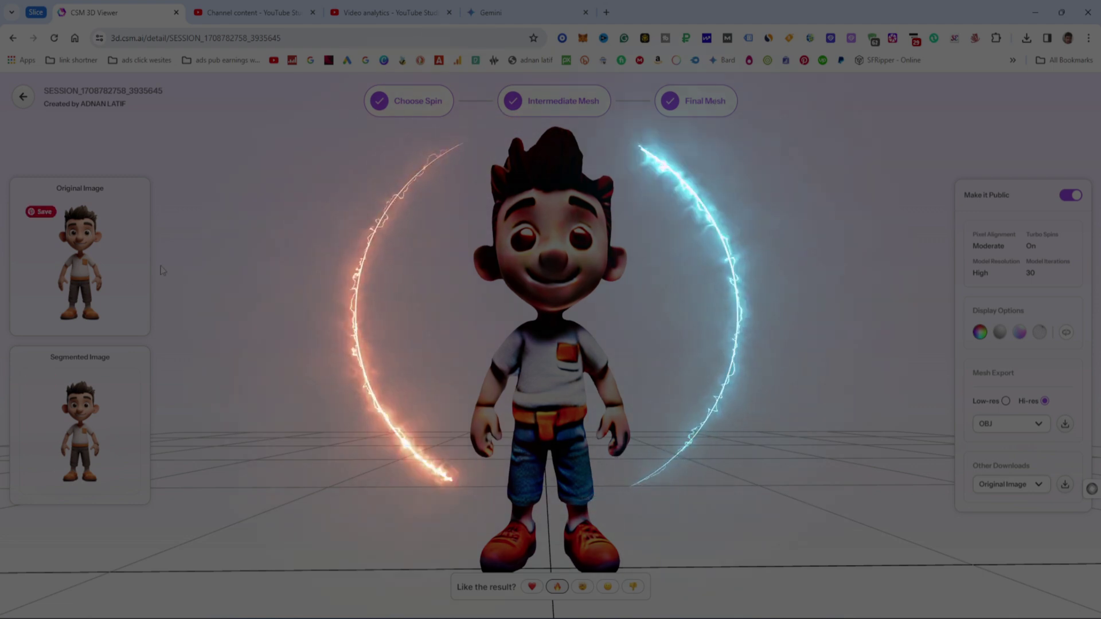
Step: Delete Blender's default camera, cube and light from the scene
left_click(23, 97)
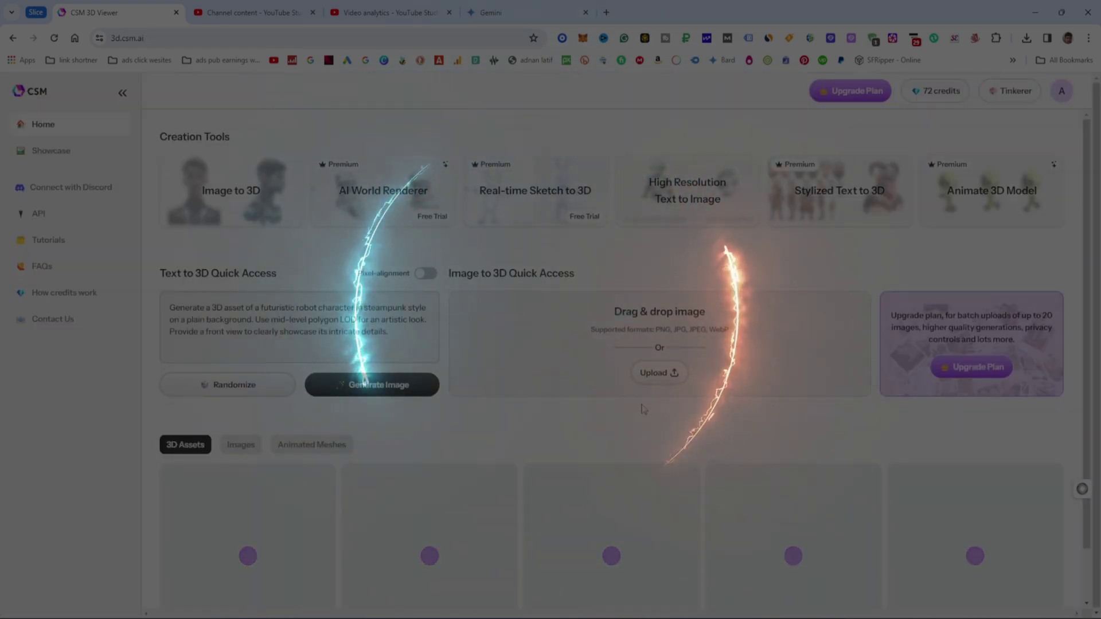
mouse_move(682, 618)
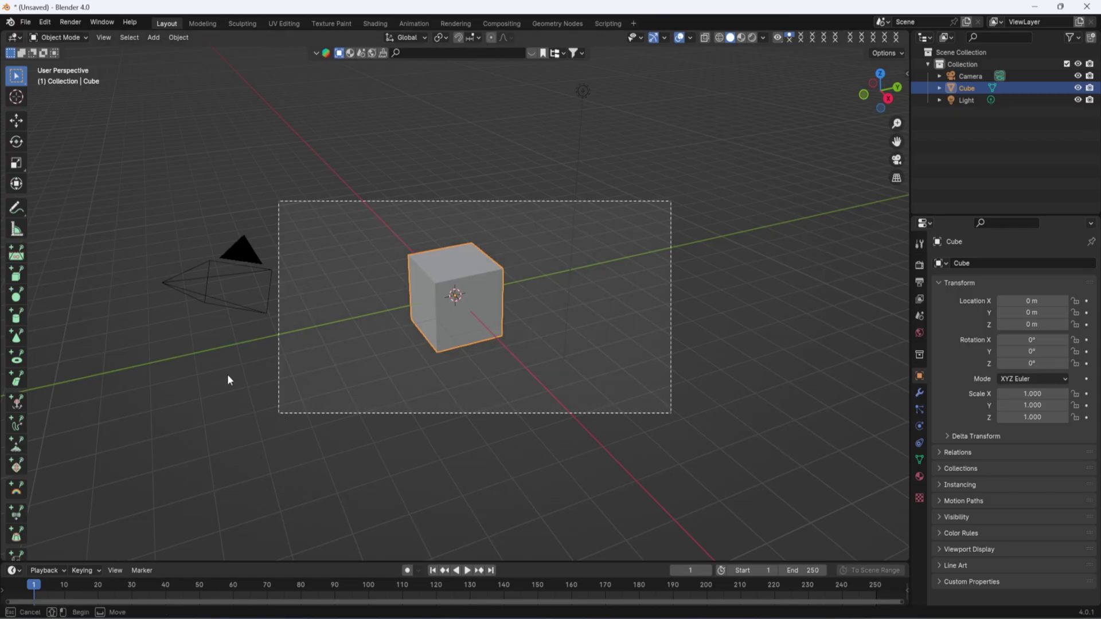
left_click_drag(639, 233, 217, 401)
right_click(483, 327)
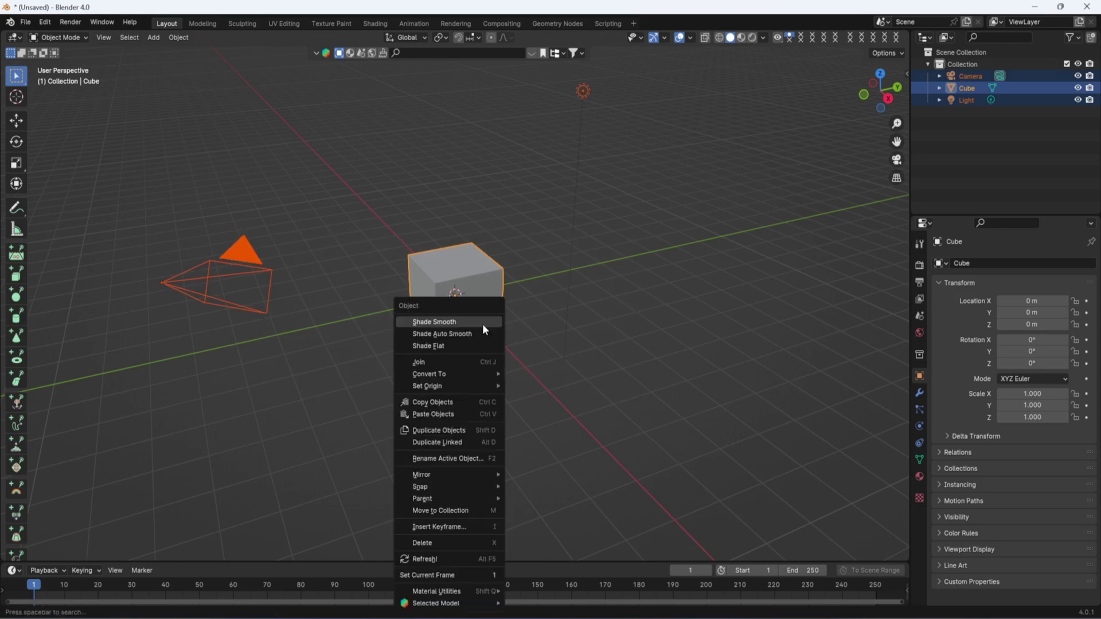
mouse_move(440, 492)
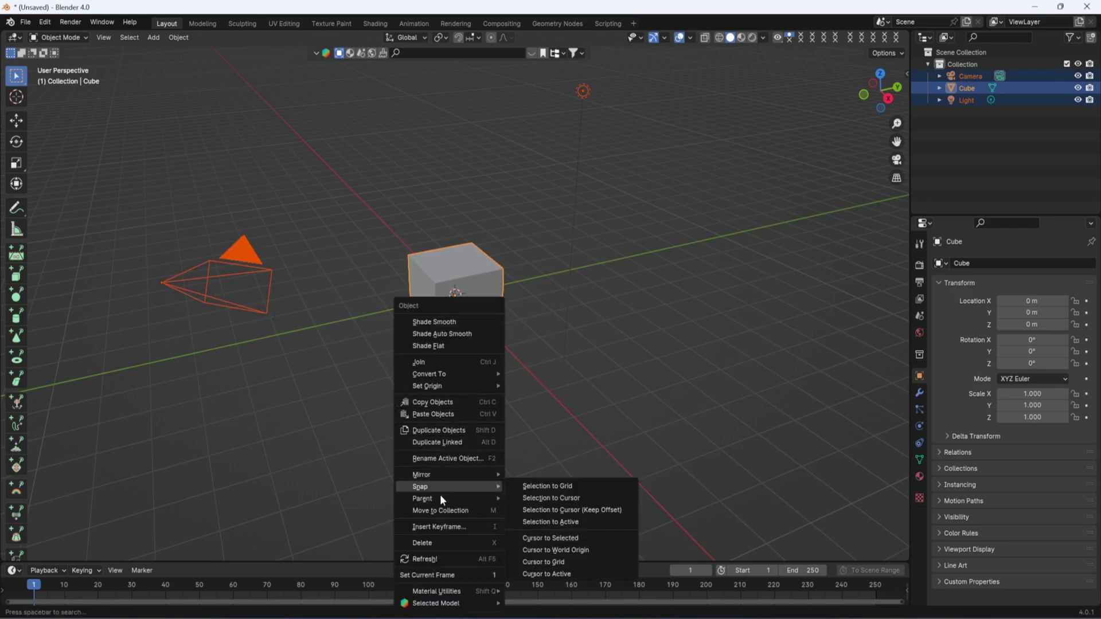
left_click(448, 541)
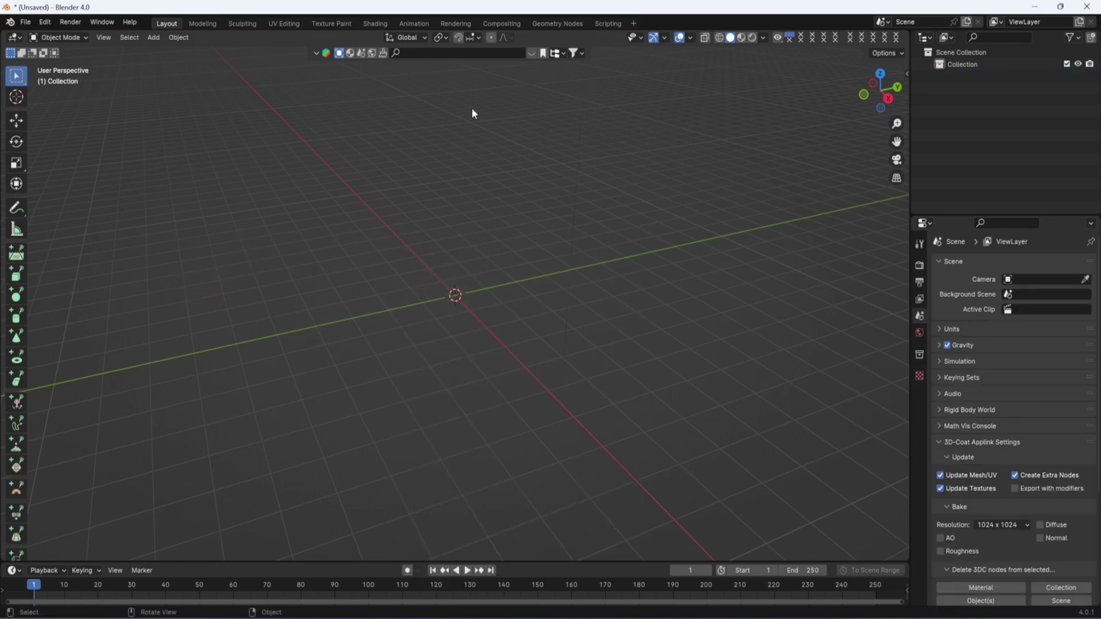
Step: Start a glTF 2.0 import from the File menu
left_click(33, 23)
mouse_move(64, 221)
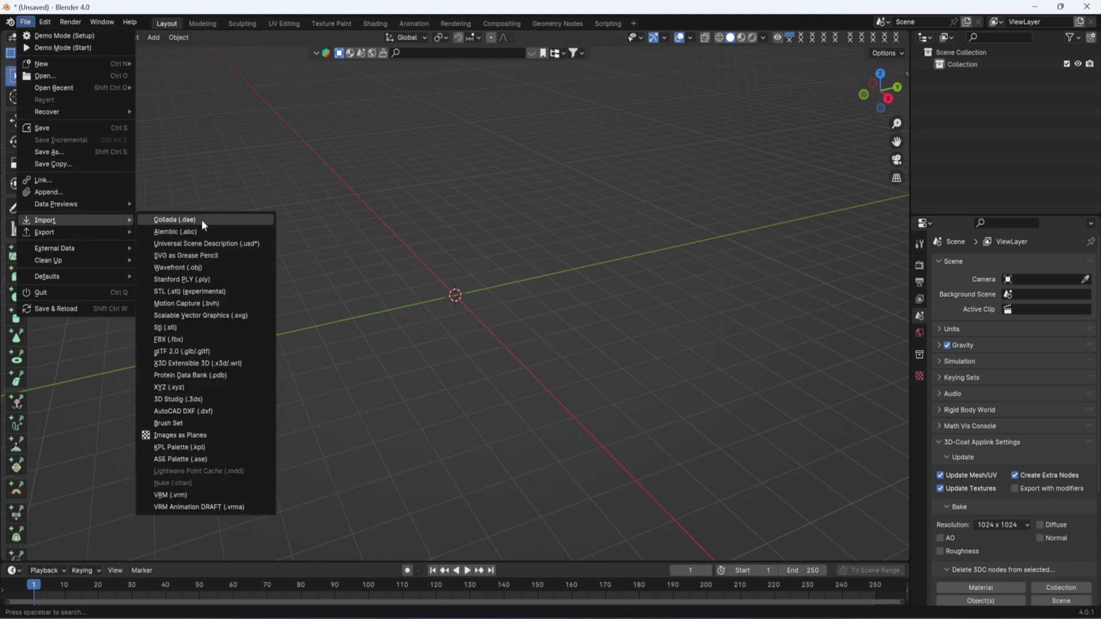
left_click(189, 353)
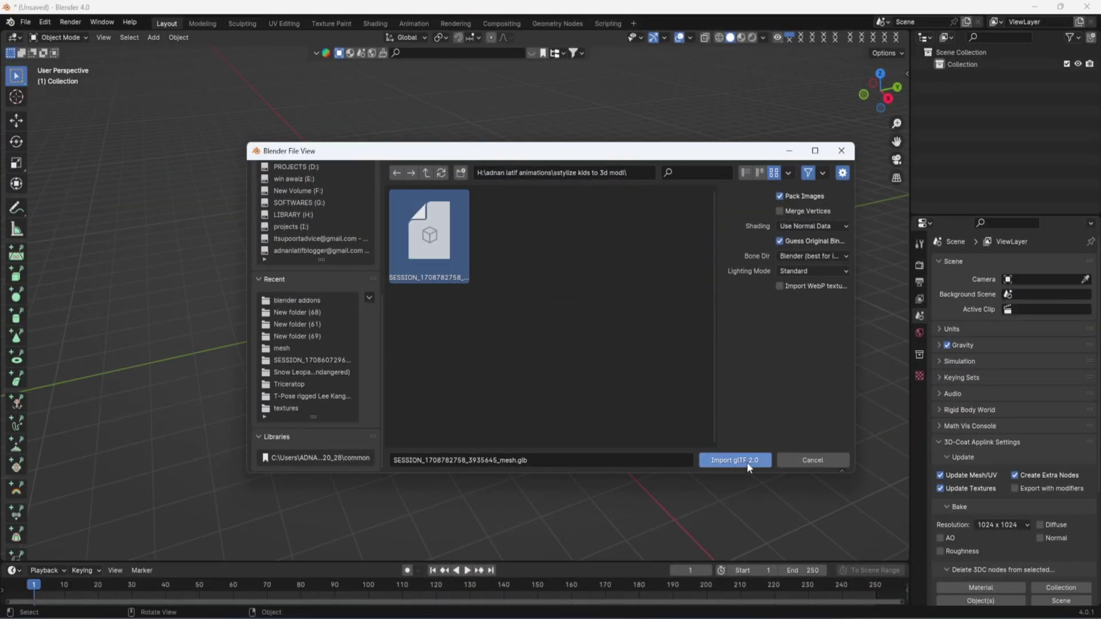
Step: Import the session GLB boy, frame him from the front, and switch to Material Preview shading
left_click(740, 461)
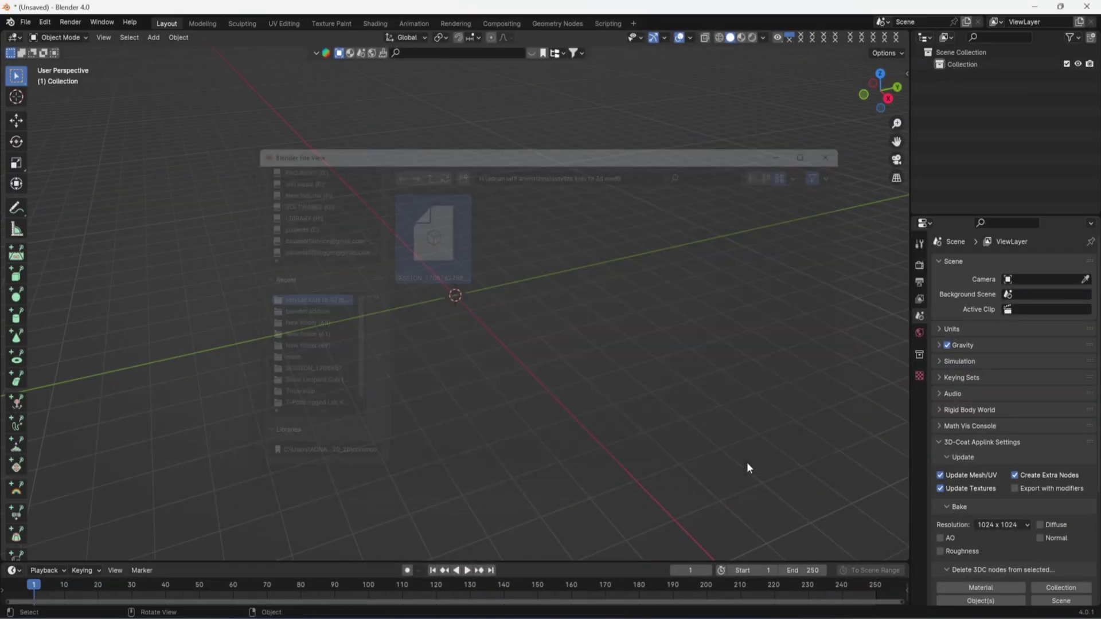
scroll(430, 303, "up", 5)
middle_click_drag(425, 314, 498, 308)
scroll(493, 308, "up", 2)
middle_click_drag(677, 246, 588, 250)
left_click_drag(896, 142, 896, 109)
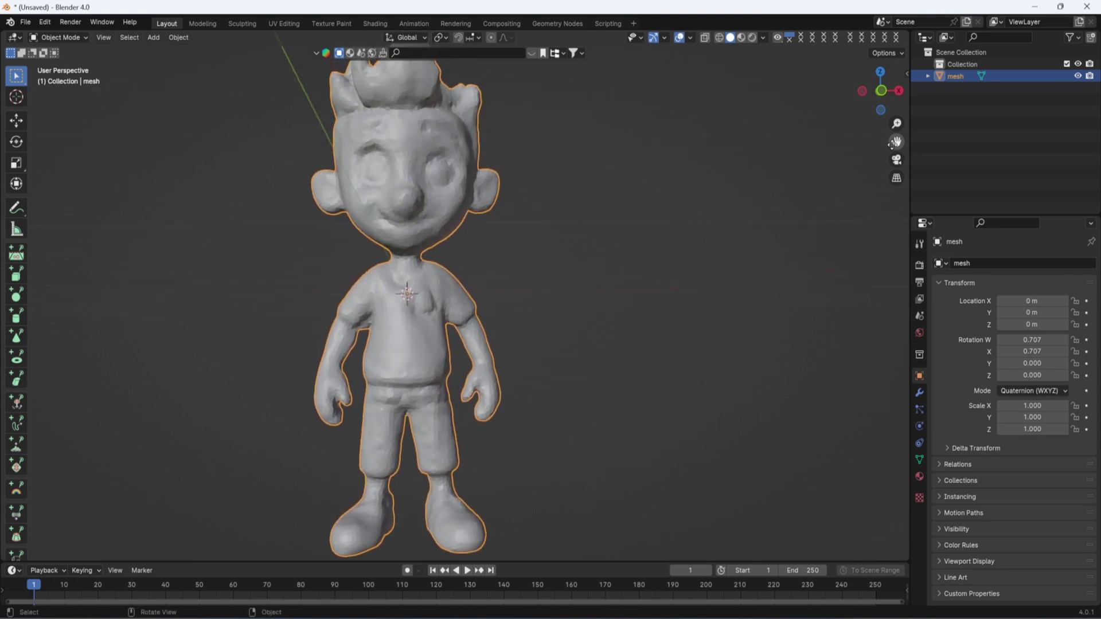
scroll(566, 243, "down", 1)
middle_click_drag(566, 243, 561, 245)
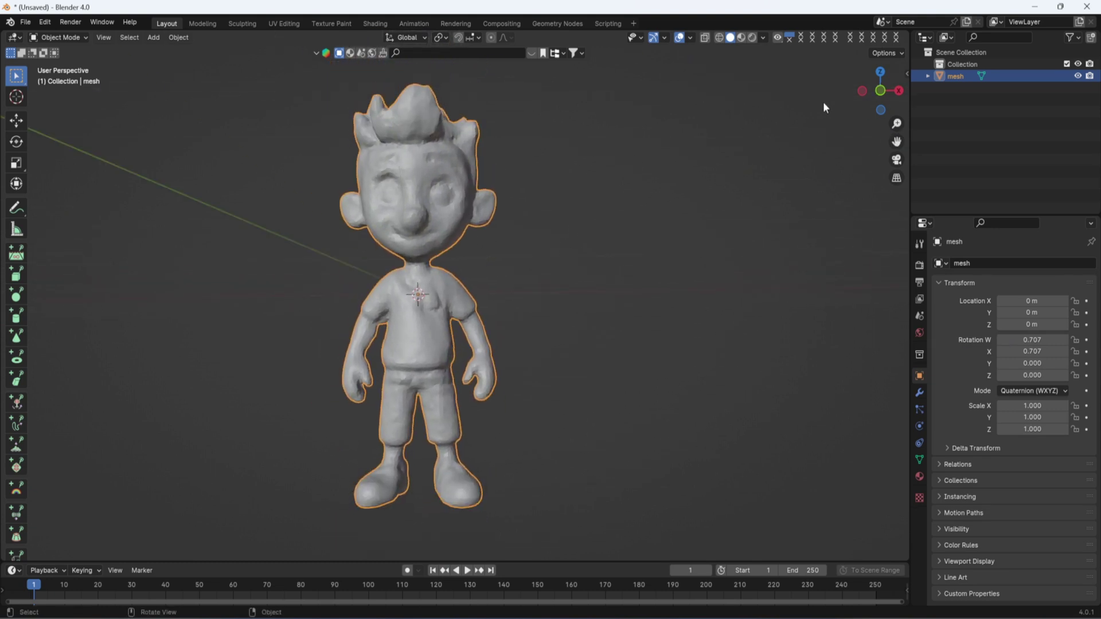
left_click(743, 38)
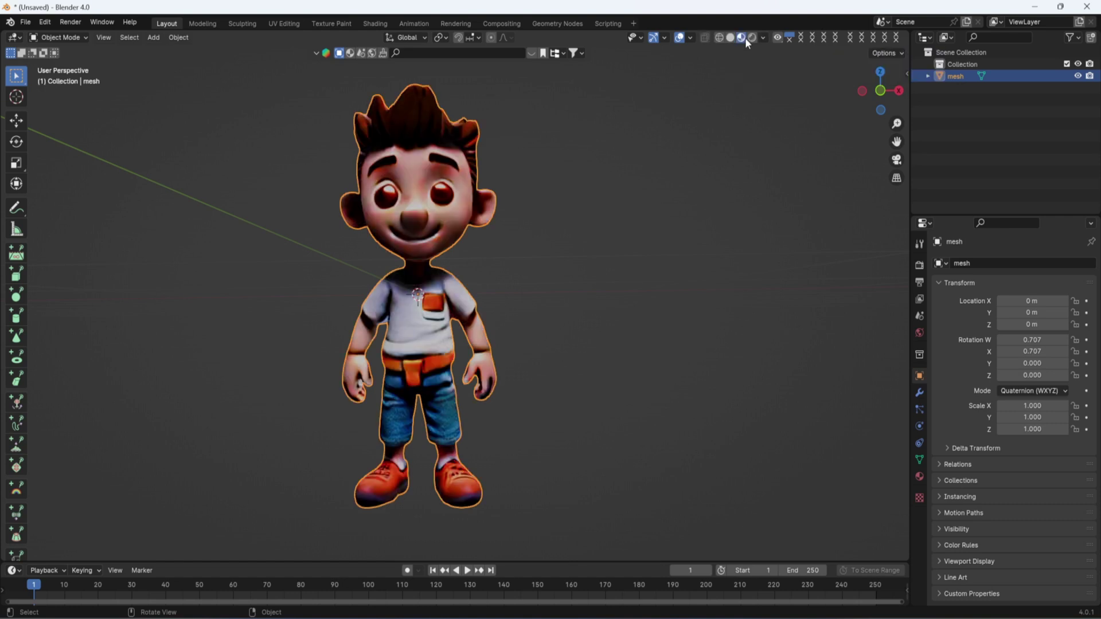
middle_click_drag(625, 194, 698, 256)
scroll(459, 269, "up", 3)
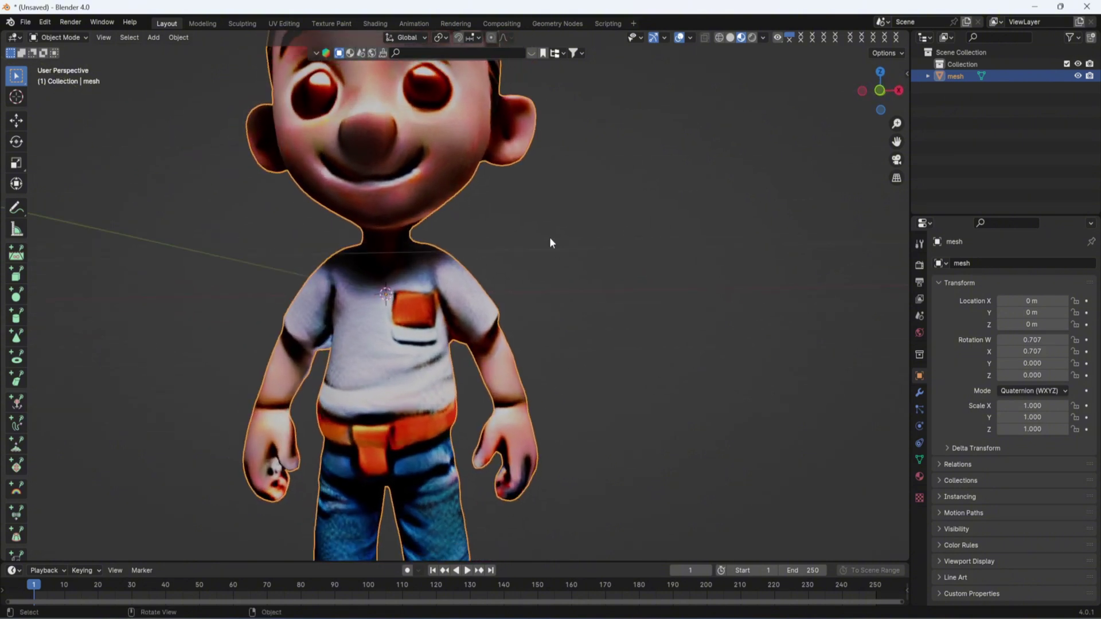
scroll(549, 236, "down", 2)
middle_click_drag(559, 236, 823, 150)
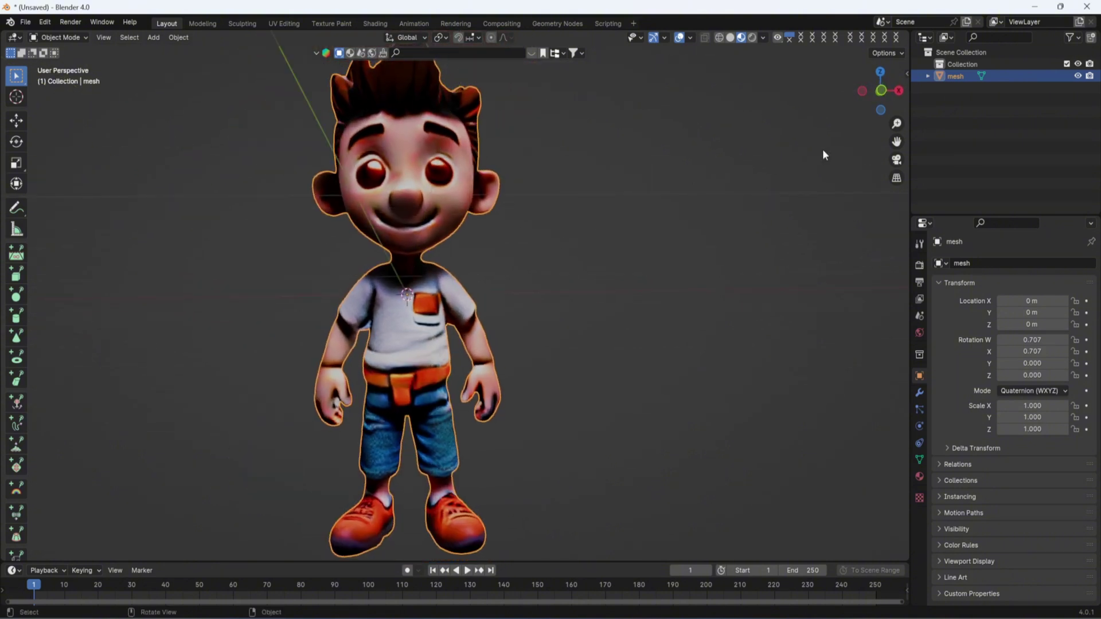
left_click_drag(897, 142, 895, 150)
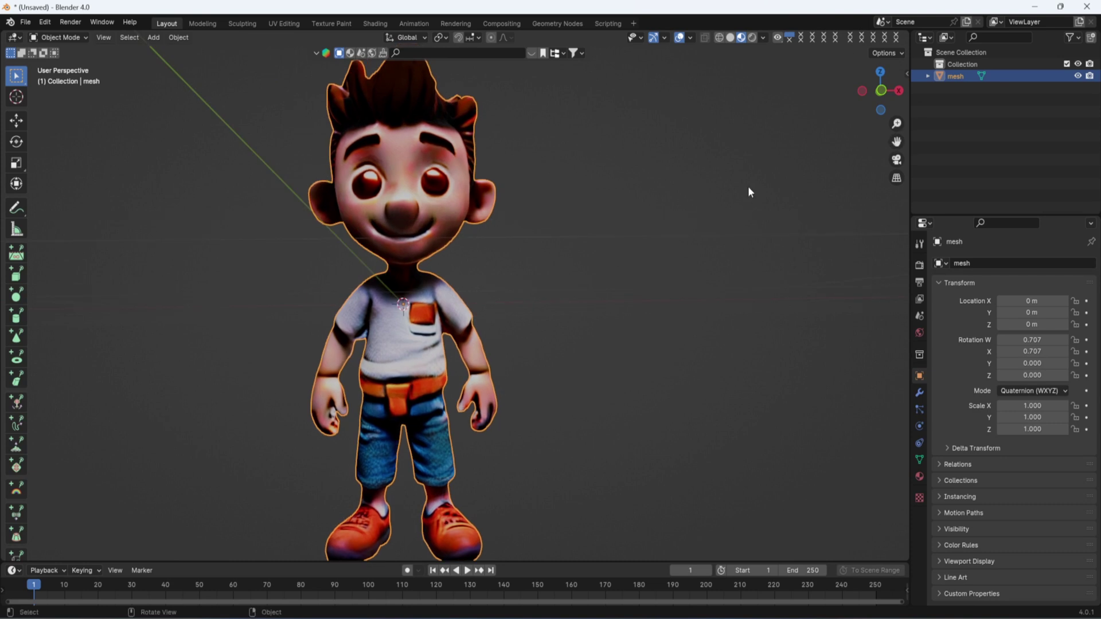
scroll(754, 174, "down", 3)
middle_click_drag(754, 175, 690, 229)
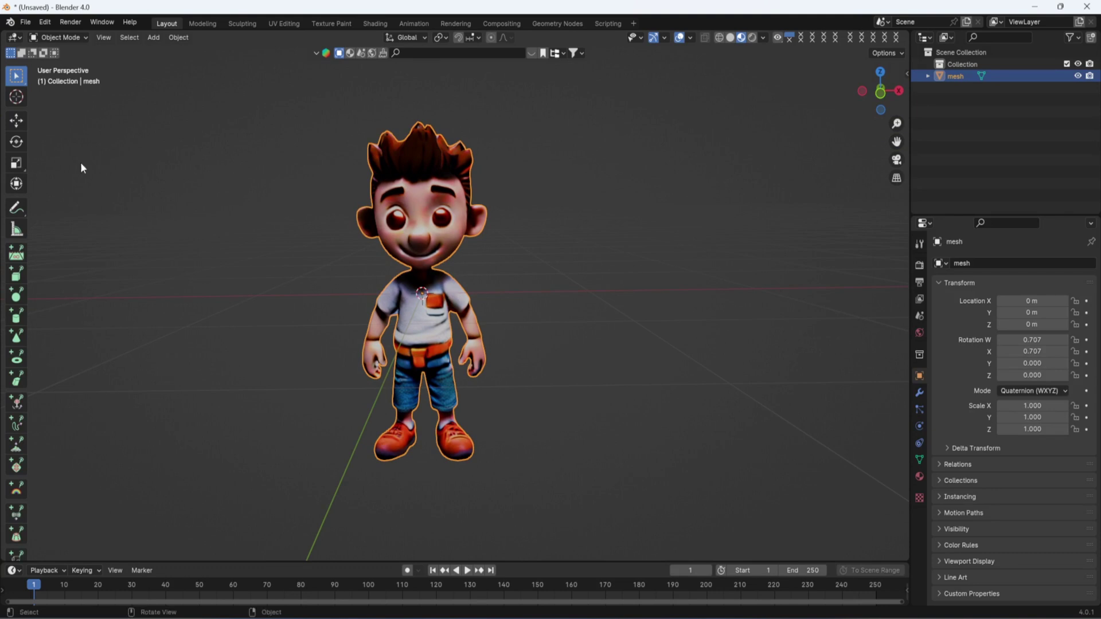
Step: Lift the boy mesh to Z 0.87257 m so his feet rest on the ground grid, then frame him in view
left_click(16, 120)
left_click_drag(425, 265, 432, 124)
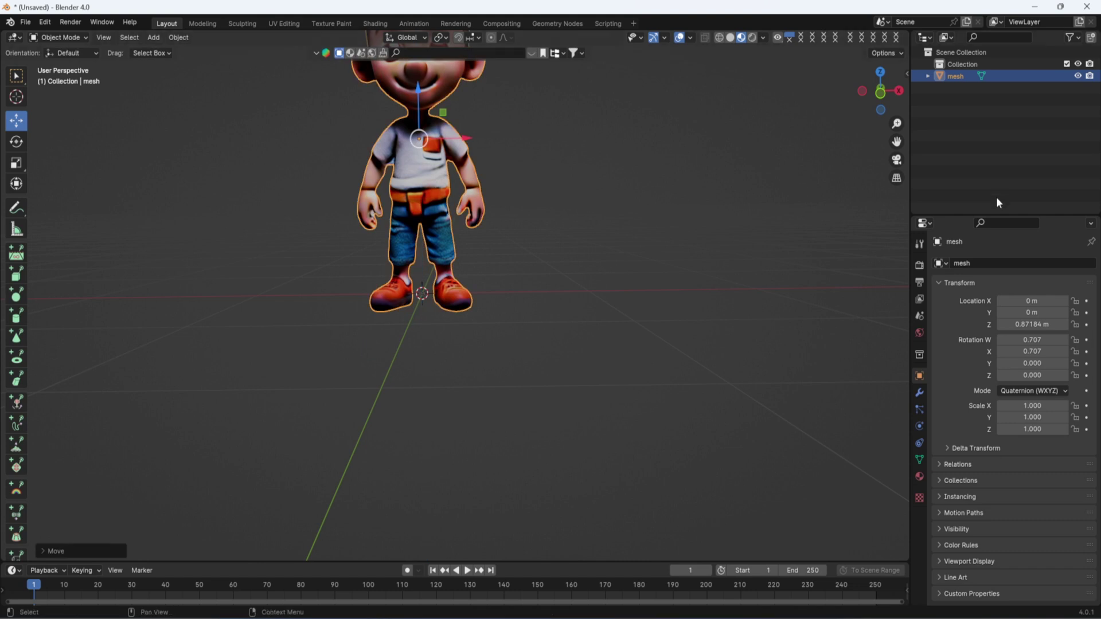
key("g")
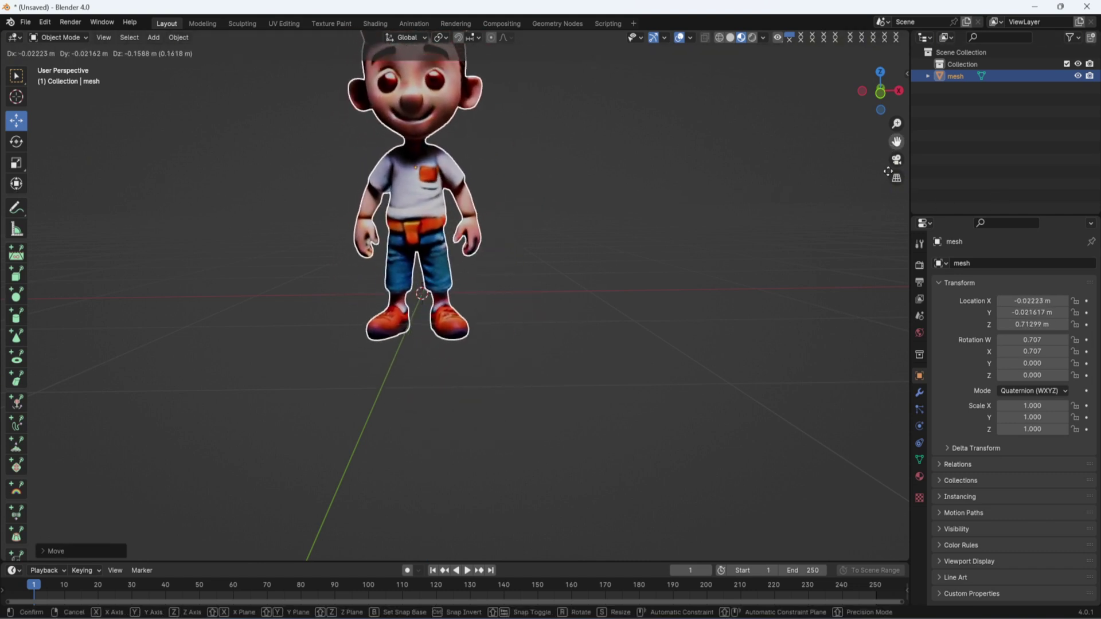
left_click(884, 145)
left_click_drag(896, 141, 928, 323)
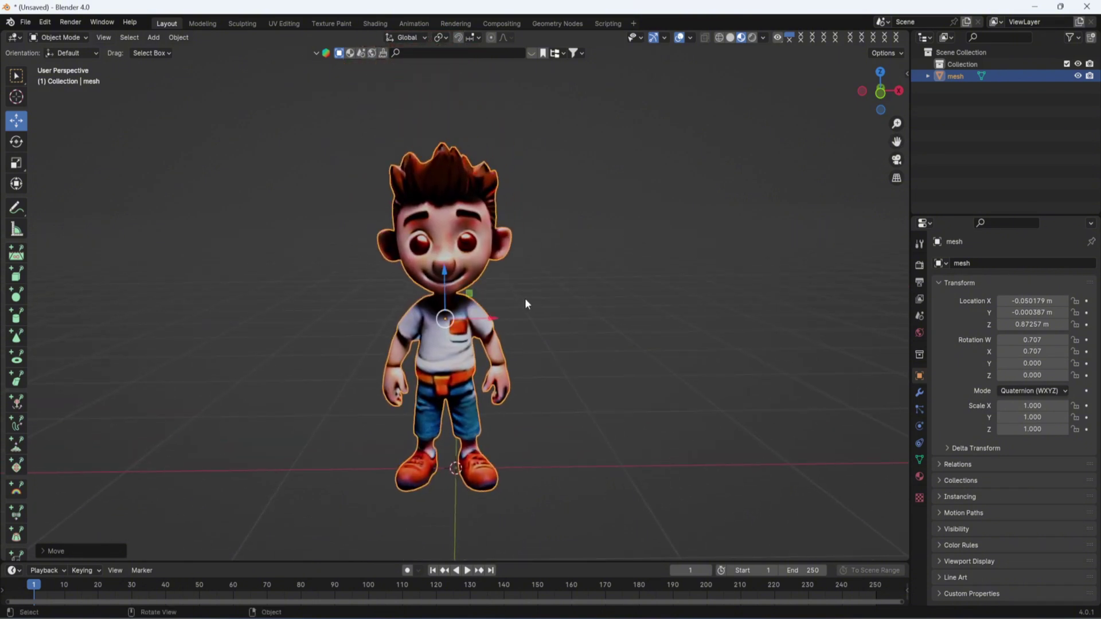
scroll(525, 298, "up", 4)
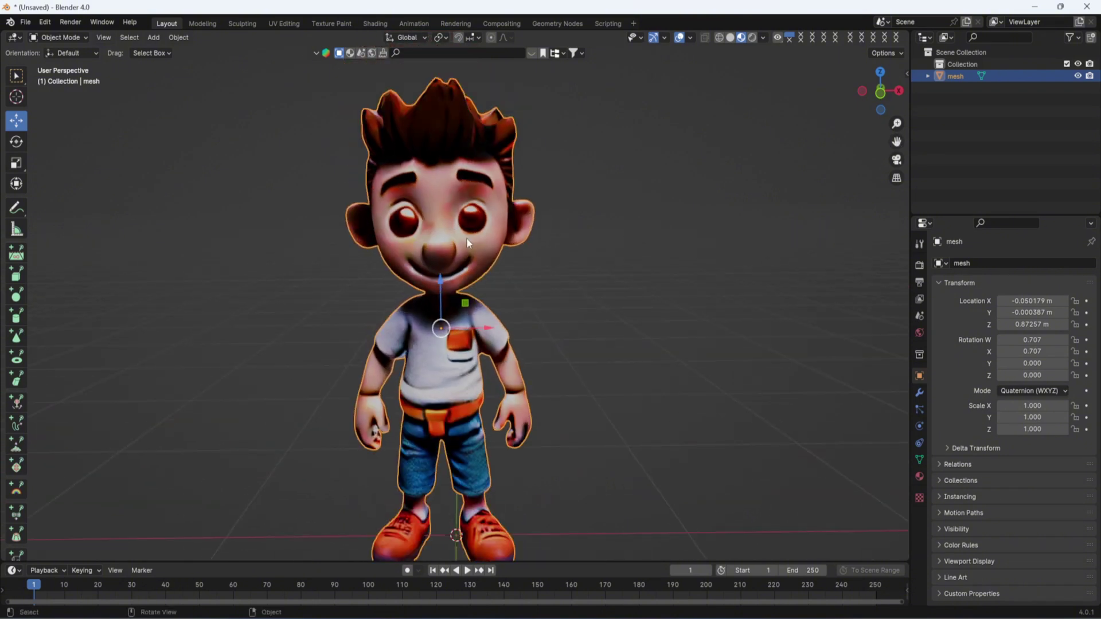
Step: In the mat0 material's Subsurface settings, raise Weight above zero using Random Walk
left_click(905, 76)
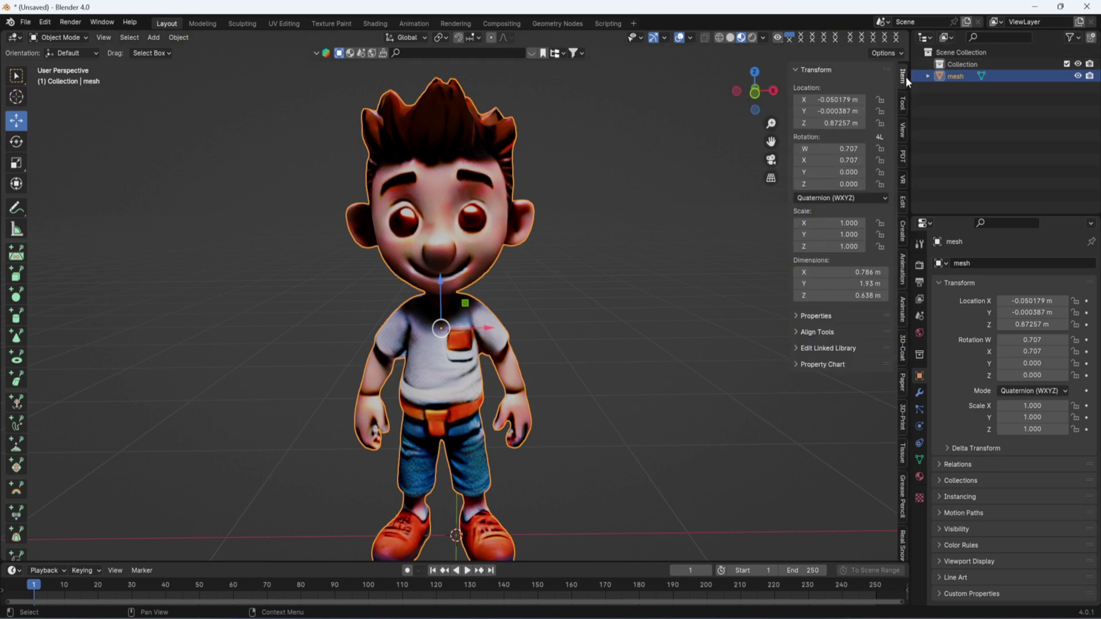
left_click(920, 476)
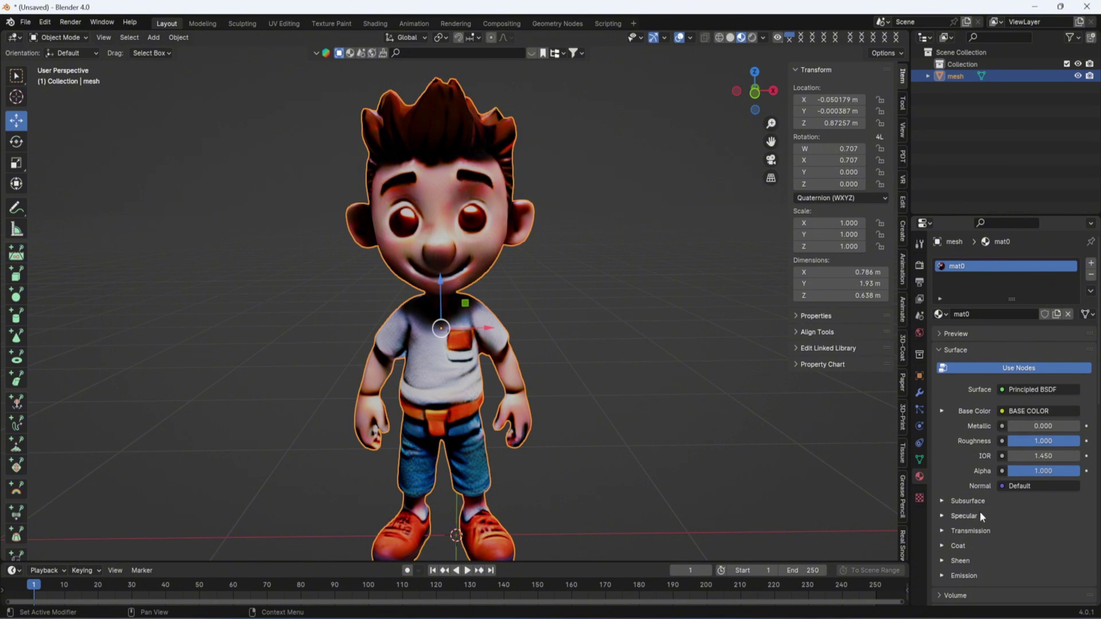
left_click(944, 501)
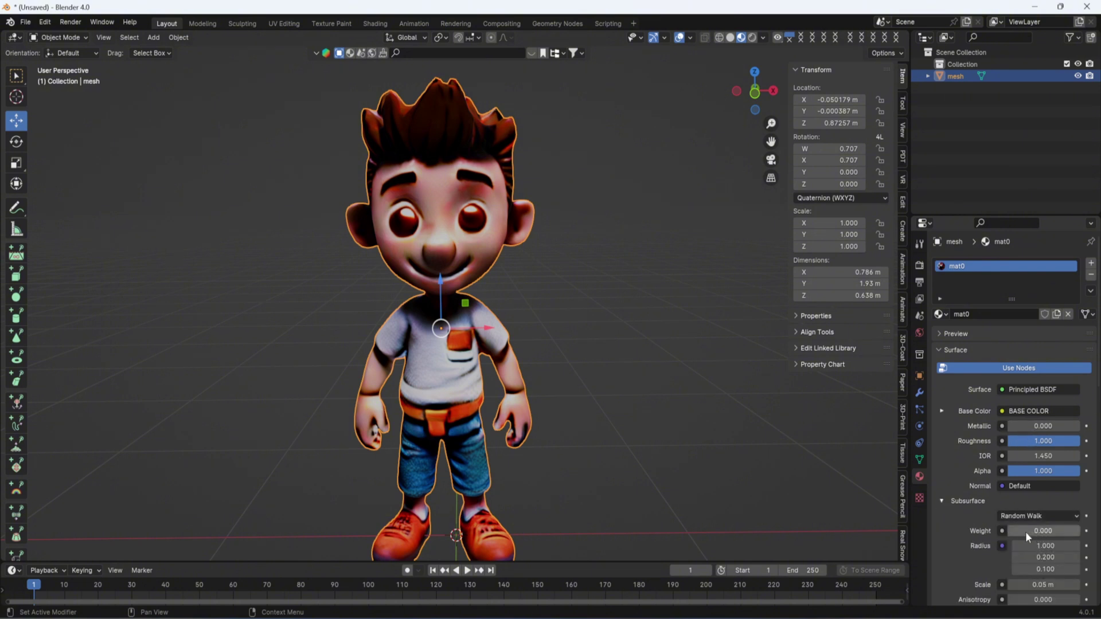
mouse_move(1020, 532)
left_mouse_down()
mouse_move(1064, 532)
mouse_move(1016, 530)
left_mouse_up()
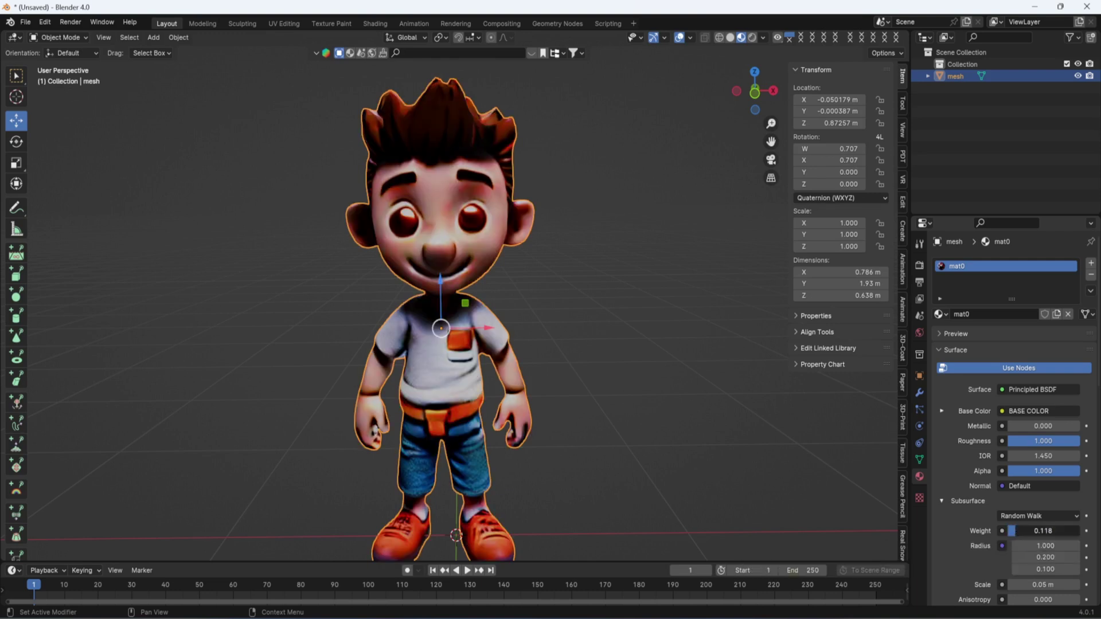